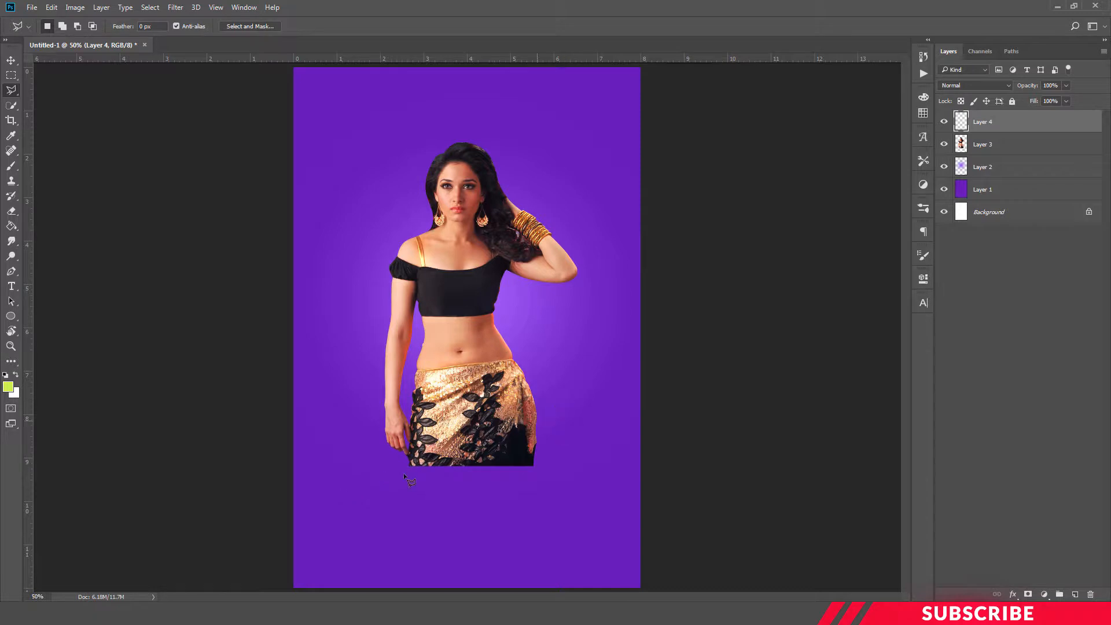
# Step: Outline a wedge across the bottom of the skirt with the Polygonal Lasso, fill it with the lime foreground colour and deselect
pyautogui.click(340, 491)
pyautogui.press('Escape')
pyautogui.click(345, 478)
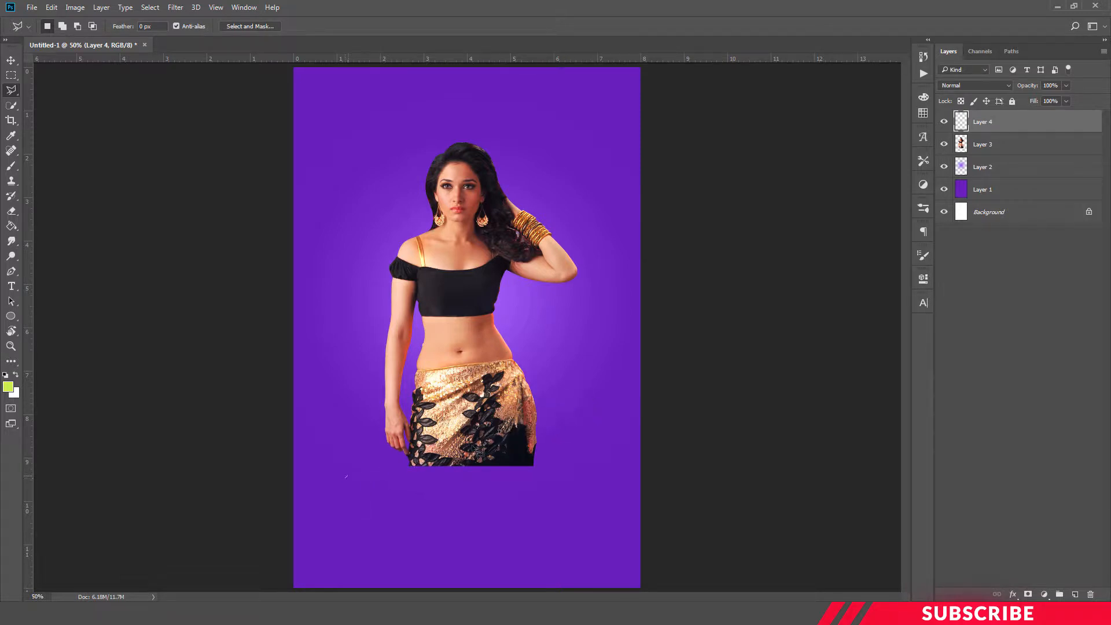
pyautogui.click(599, 400)
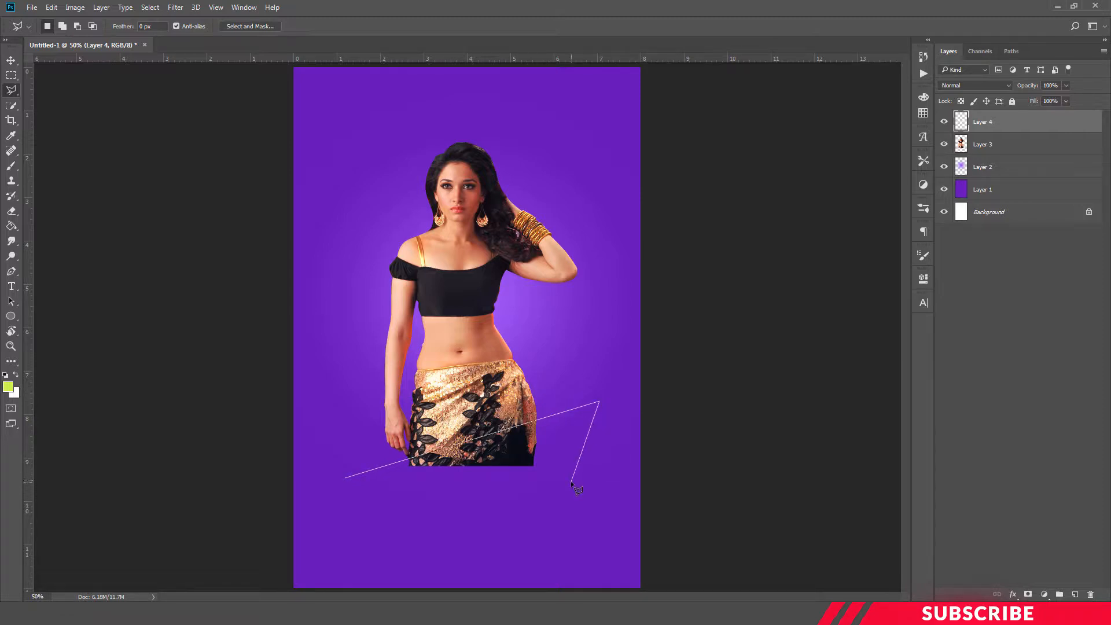
pyautogui.click(571, 483)
pyautogui.click(345, 480)
pyautogui.hotkey('alt', 'BackSpace')
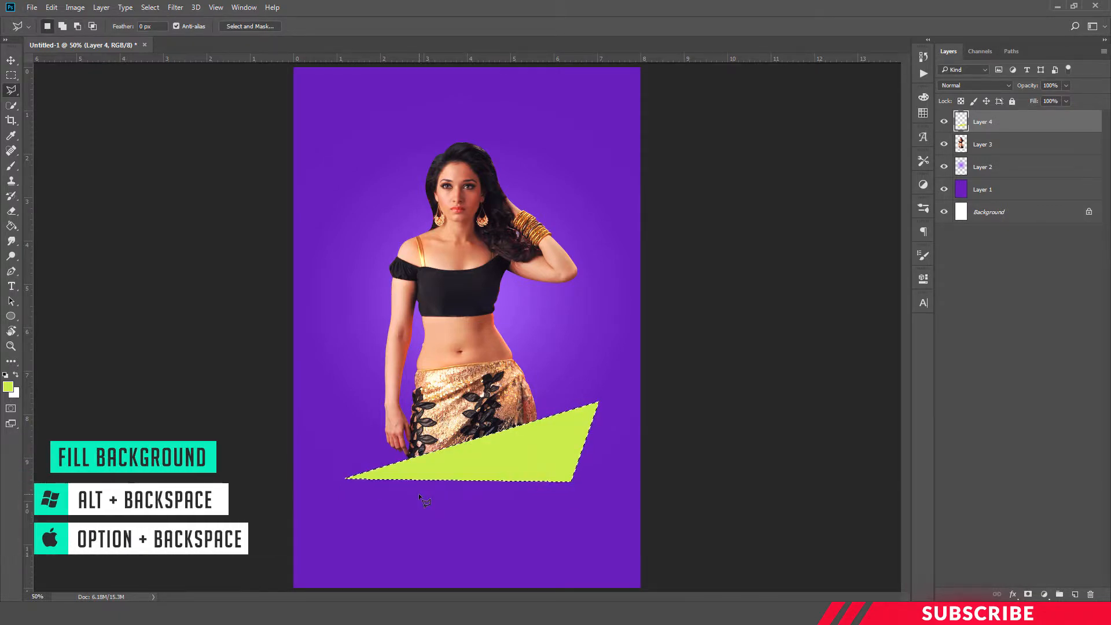
pyautogui.hotkey('ctrl', 'd')
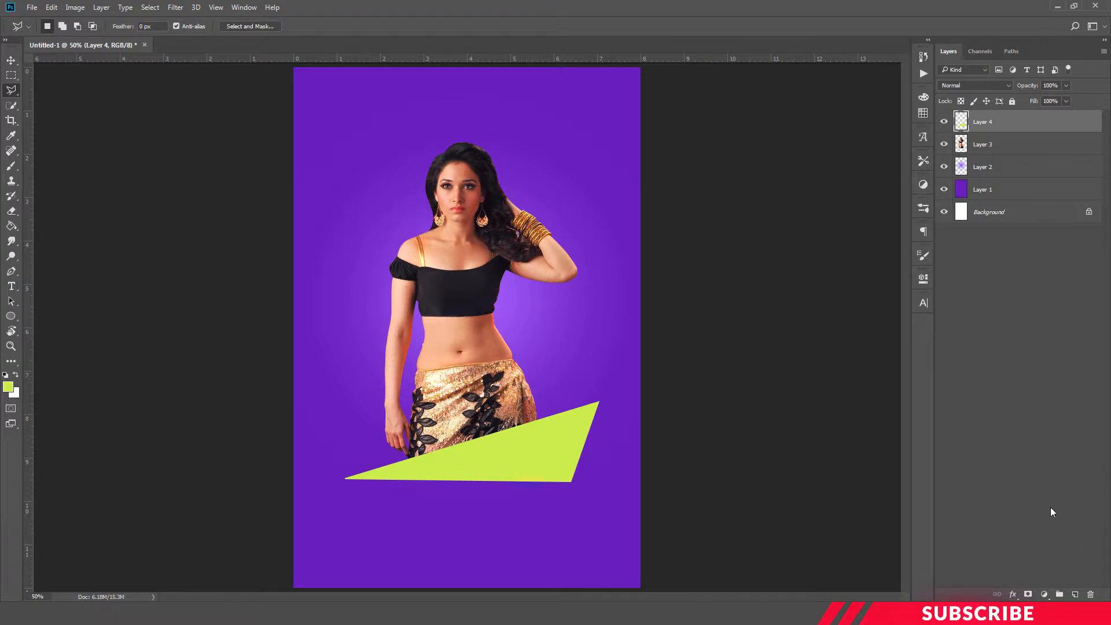
# Step: Duplicate the lime wedge layer and move the copy to the lower-right corner of the poster, partly off the canvas
pyautogui.hotkey('ctrl', 'j')
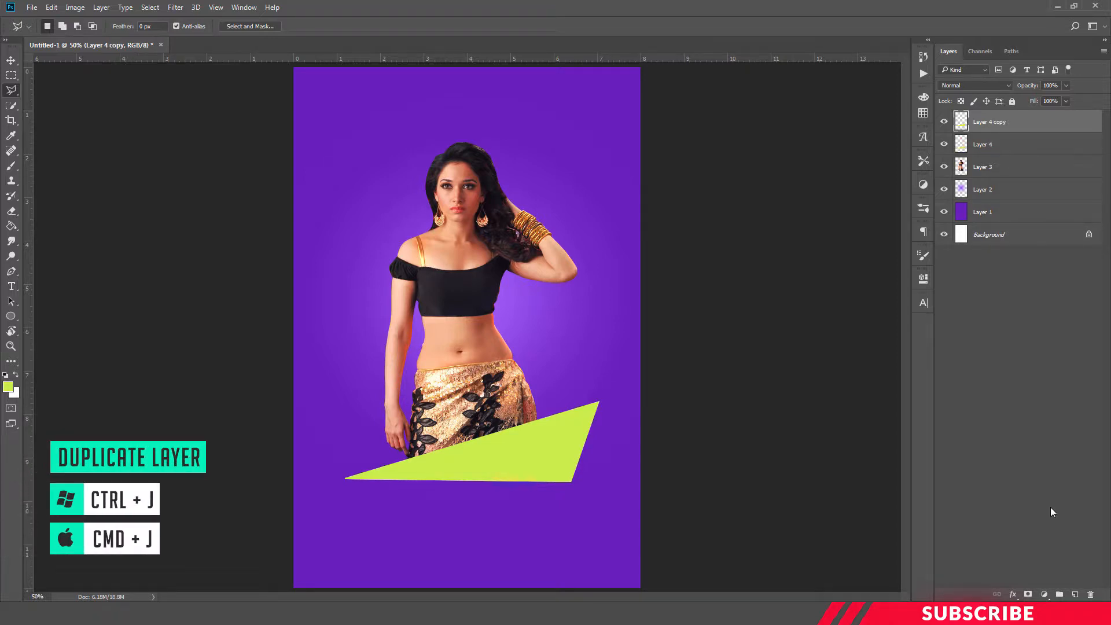
pyautogui.click(10, 59)
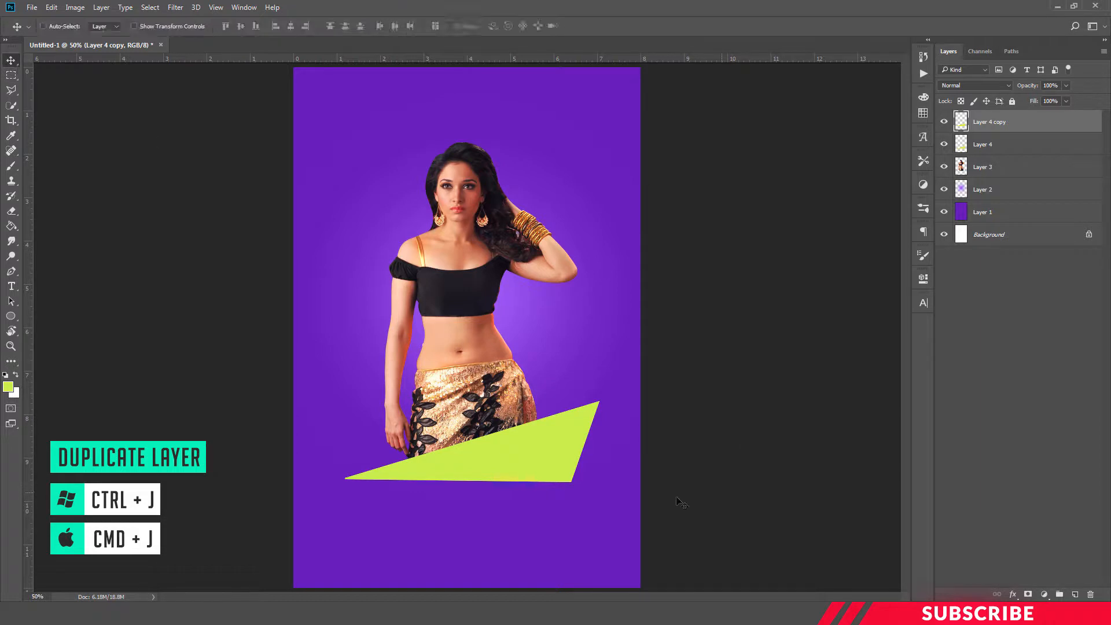
pyautogui.moveTo(529, 450); pyautogui.dragTo(603, 570)
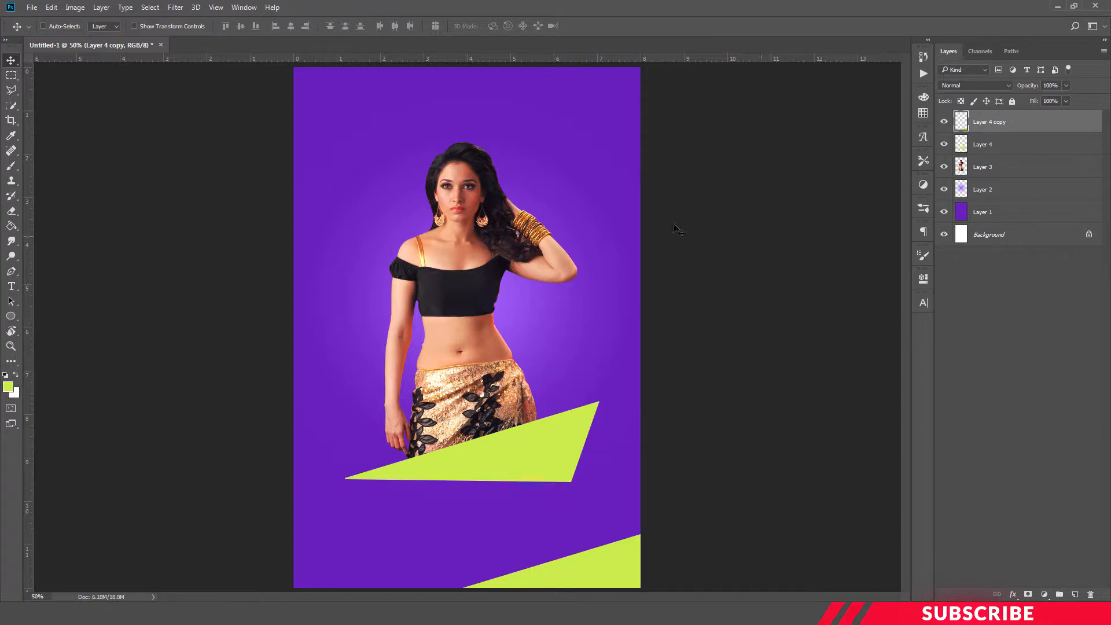
# Step: Open Pic-2 from the PE4 folder in Photoshop, copy its pink cubes into the poster and close the source image
pyautogui.hotkey('alt', 'Tab')
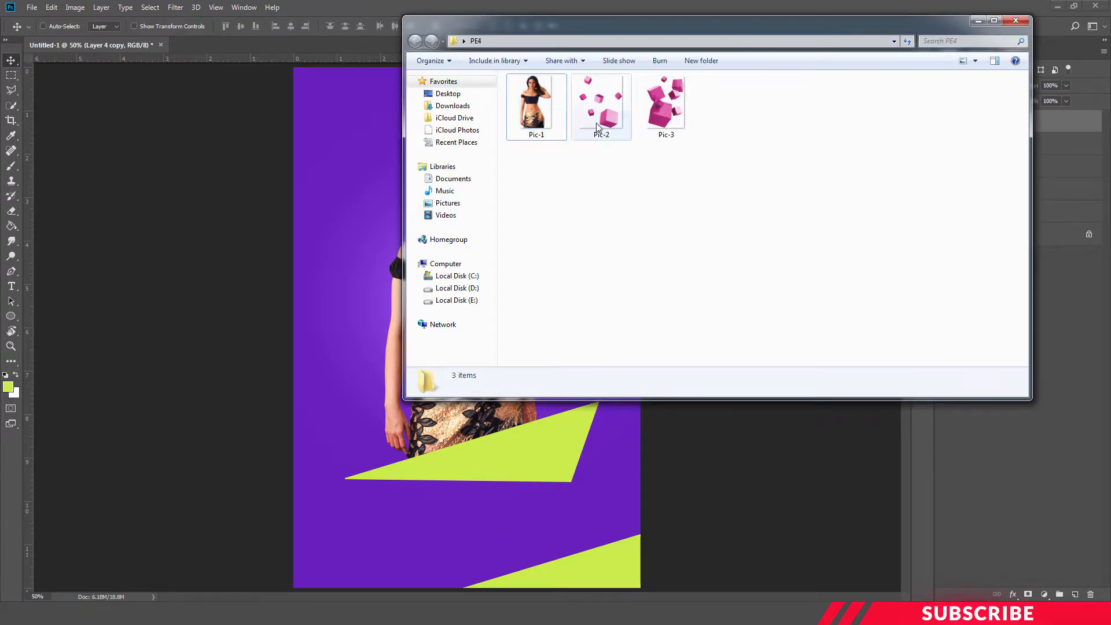
pyautogui.click(596, 123)
pyautogui.rightClick(596, 123)
pyautogui.moveTo(665, 229)
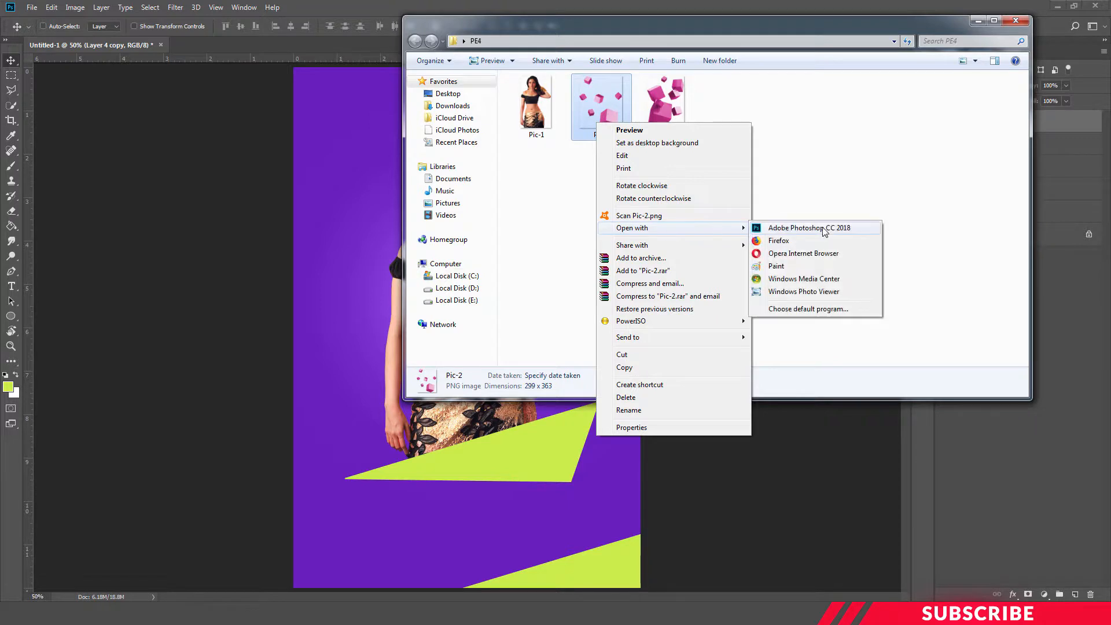
pyautogui.click(822, 229)
pyautogui.moveTo(263, 48); pyautogui.dragTo(289, 110)
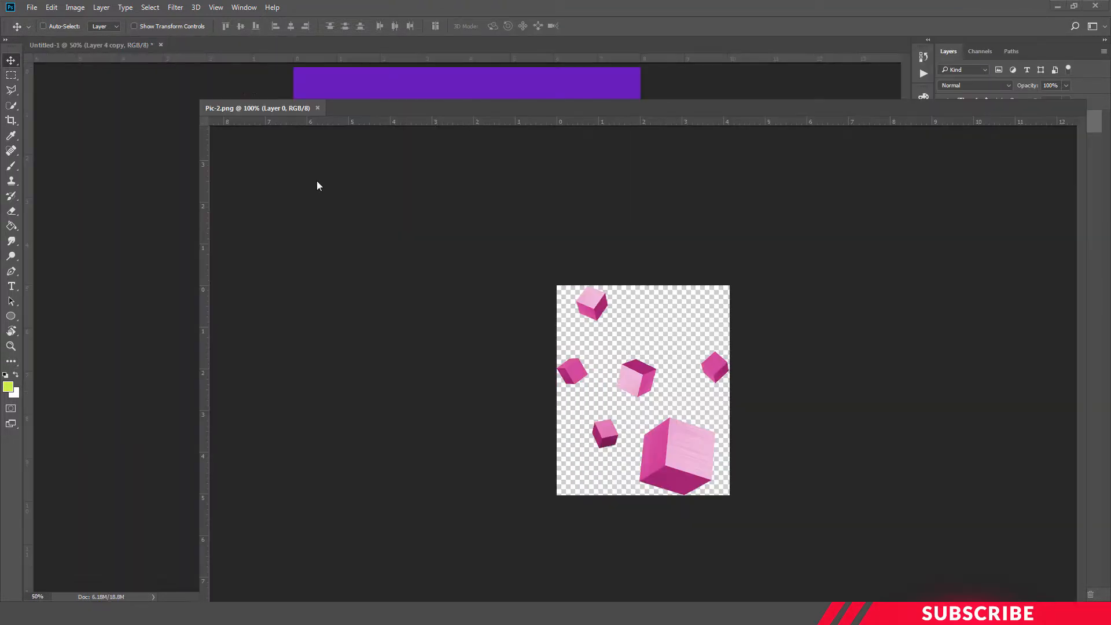
pyautogui.moveTo(312, 195); pyautogui.dragTo(571, 276)
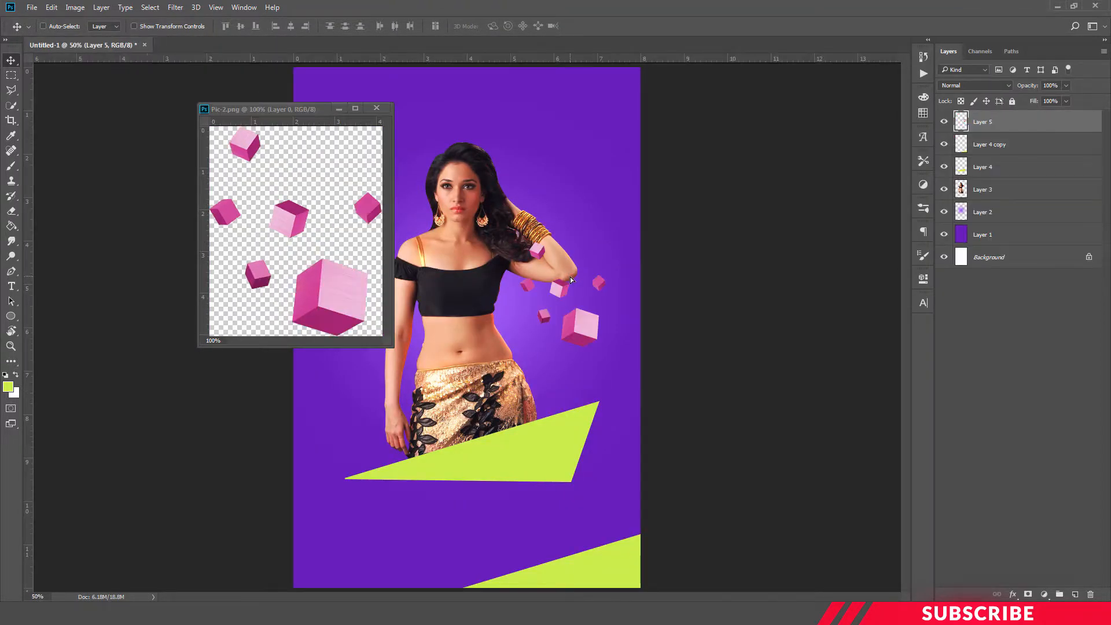
pyautogui.click(376, 109)
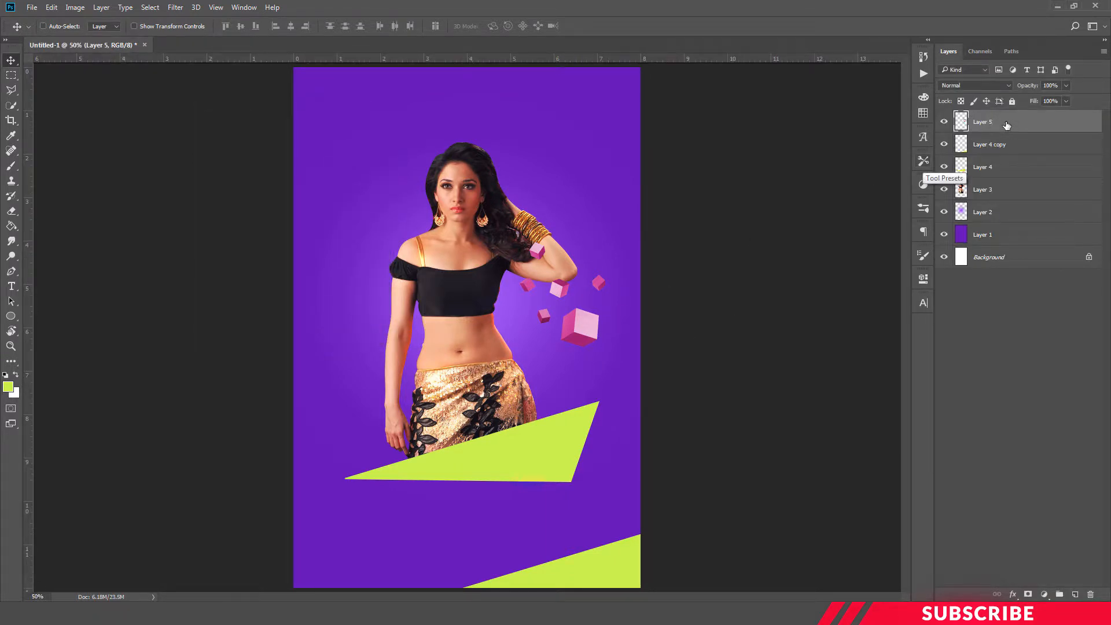
# Step: Place the pink cubes layer directly below the woman's layer and move the cubes beside her lowered hand, above the wedge's left tip
pyautogui.moveTo(1006, 124); pyautogui.dragTo(997, 195)
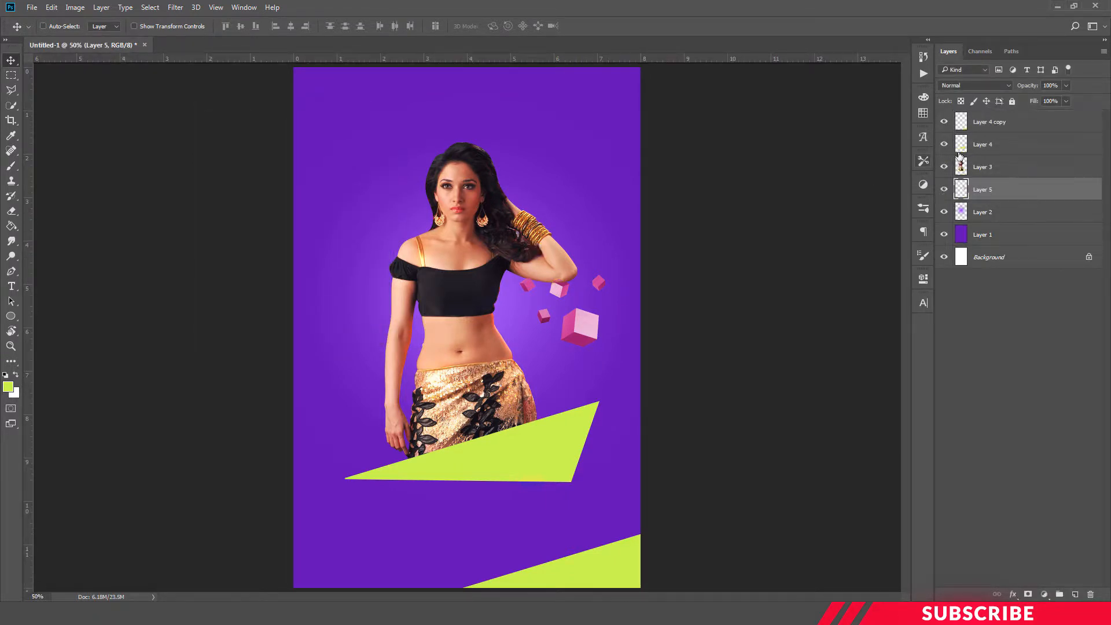
pyautogui.moveTo(580, 329); pyautogui.dragTo(372, 456)
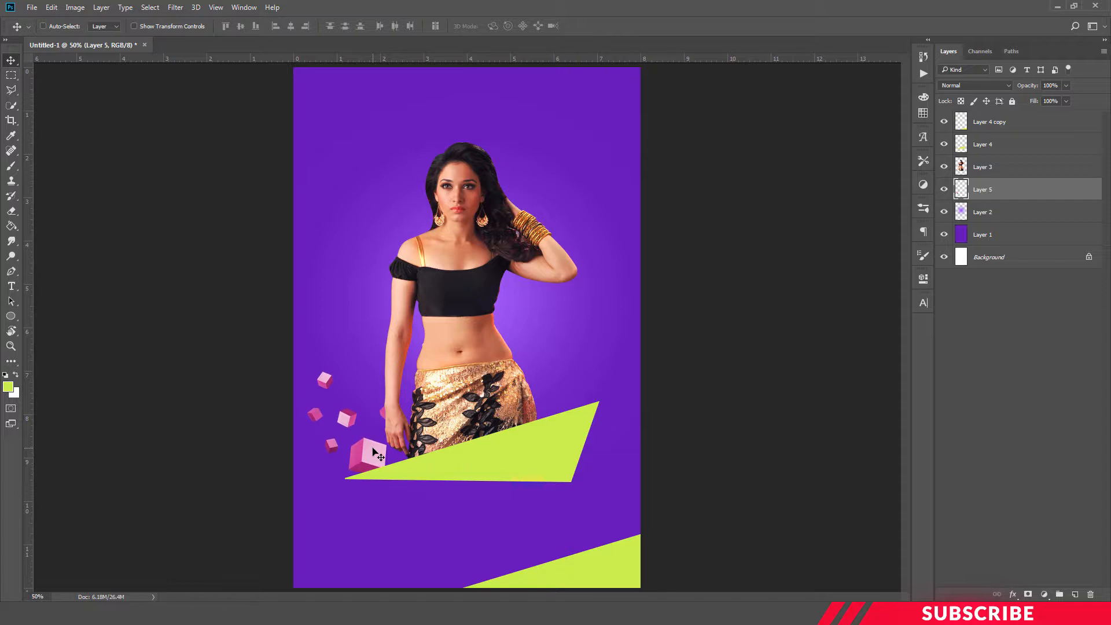
pyautogui.press('Left')
pyautogui.press('Left')
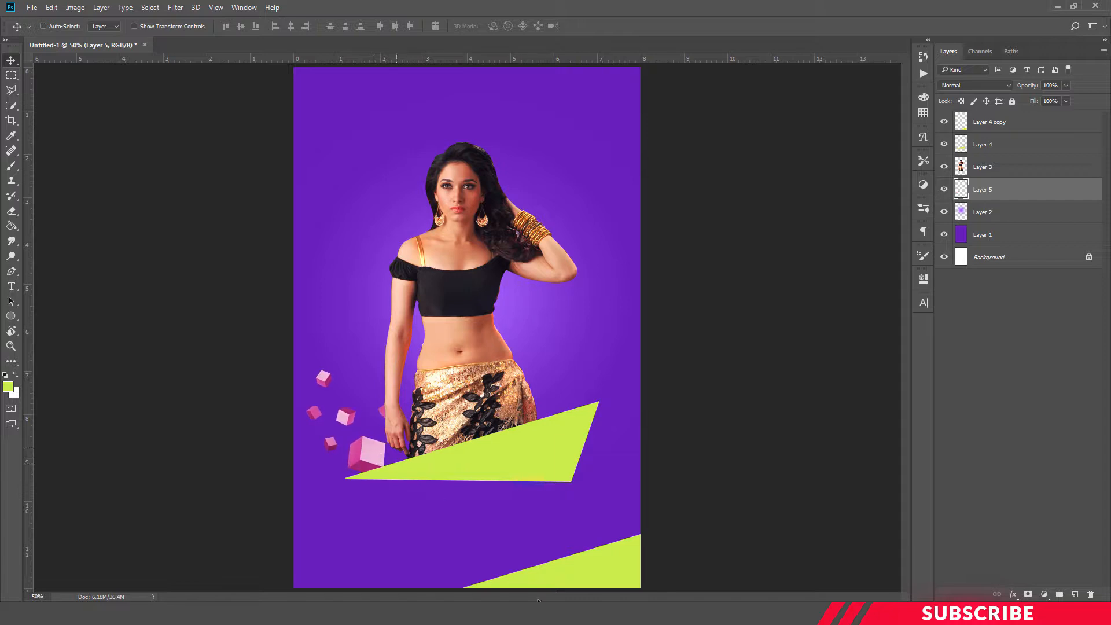
# Step: Open Pic-3 from the PE4 folder in Photoshop, copy its cubes into the poster to the right of the skirt and close the source image
pyautogui.hotkey('alt', 'Tab')
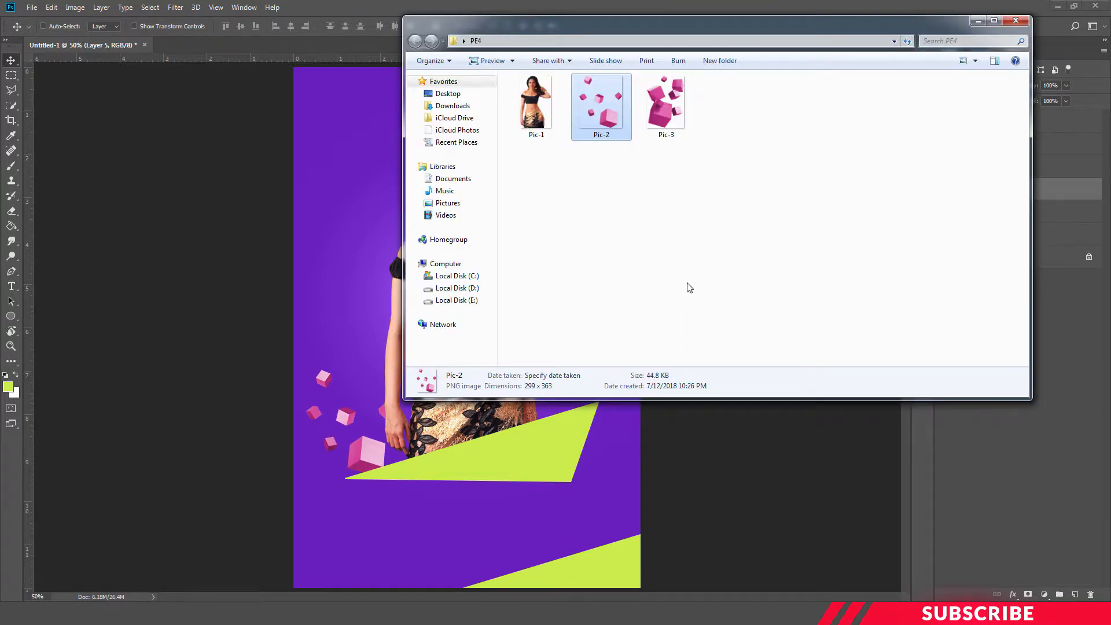
pyautogui.click(678, 209)
pyautogui.click(661, 119)
pyautogui.rightClick(663, 120)
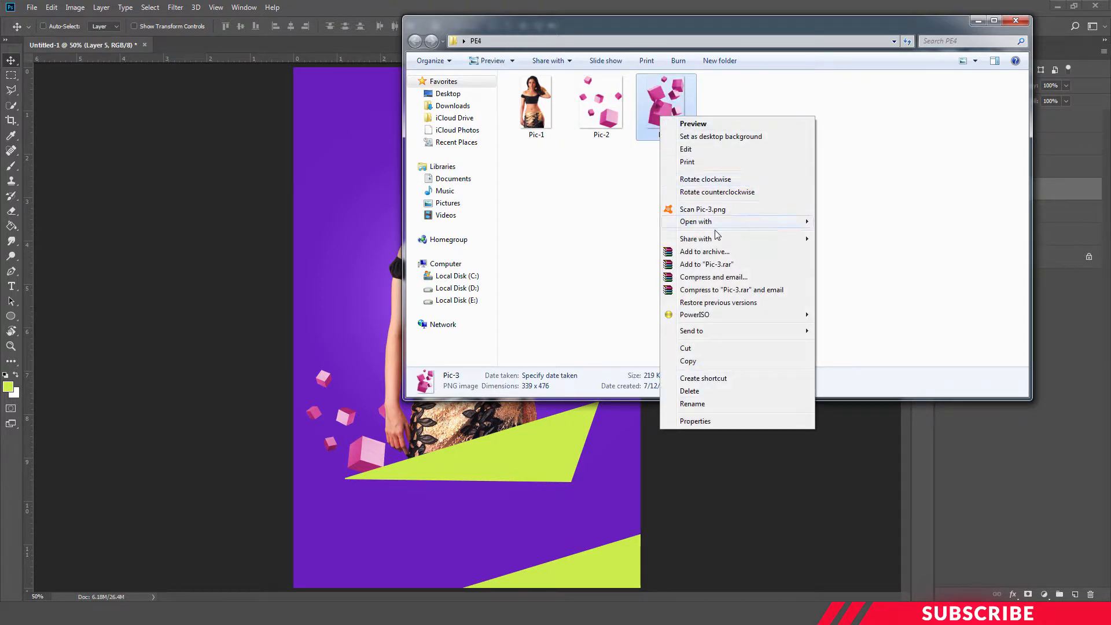
pyautogui.moveTo(712, 223)
pyautogui.click(823, 226)
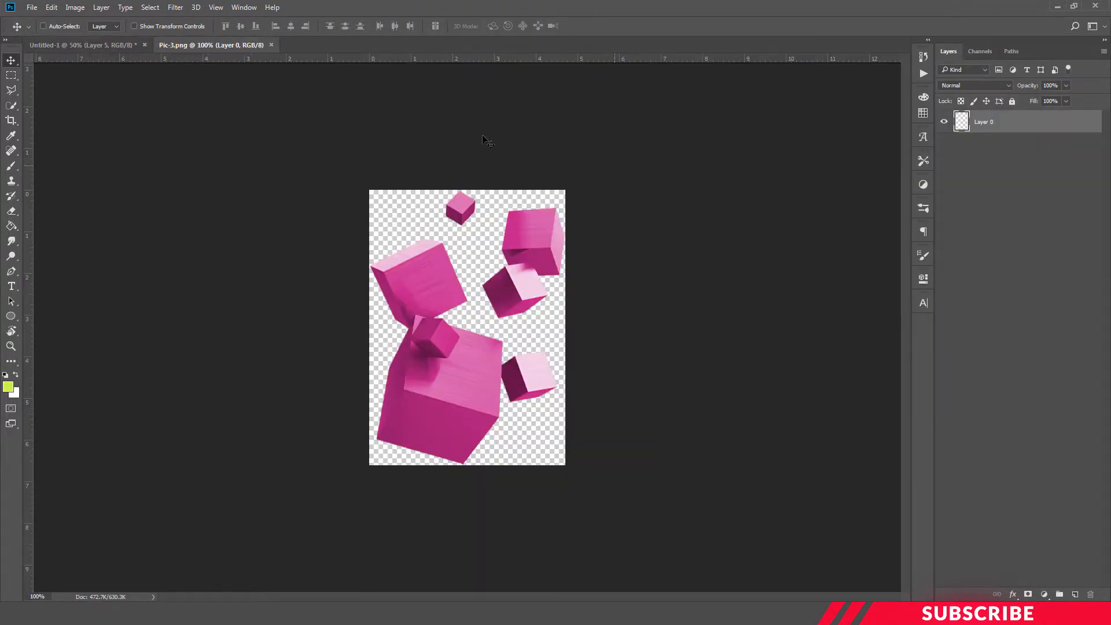
pyautogui.moveTo(216, 47); pyautogui.dragTo(218, 134)
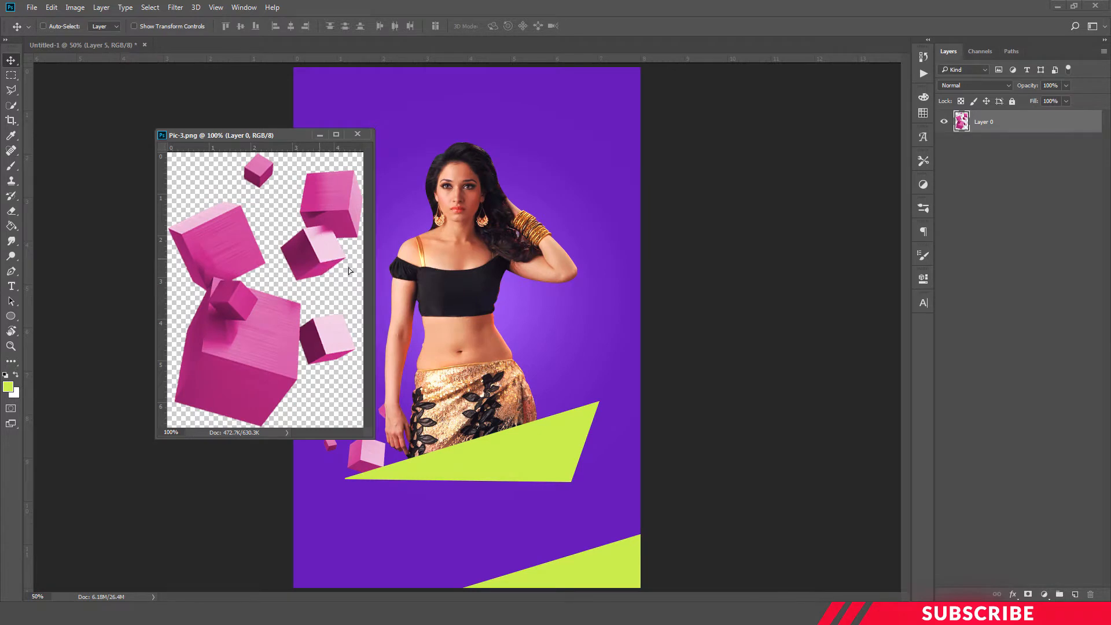
pyautogui.moveTo(272, 290); pyautogui.dragTo(581, 369)
pyautogui.click(357, 134)
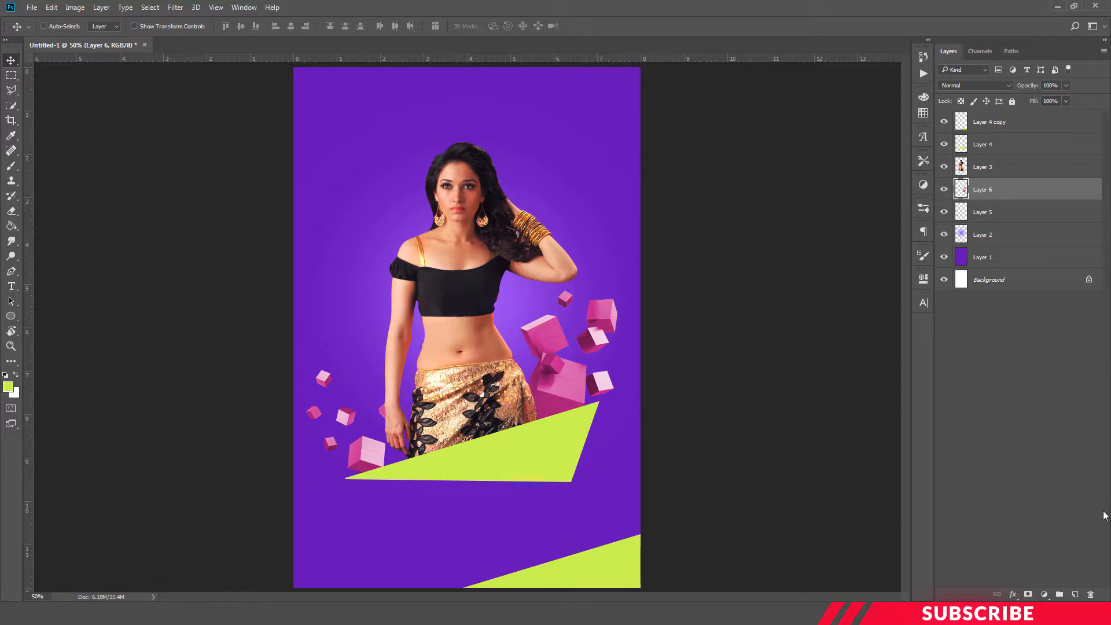
# Step: Add a new layer above the Pic-3 cubes layer and set the foreground colour to white (ffffff)
pyautogui.click(1075, 594)
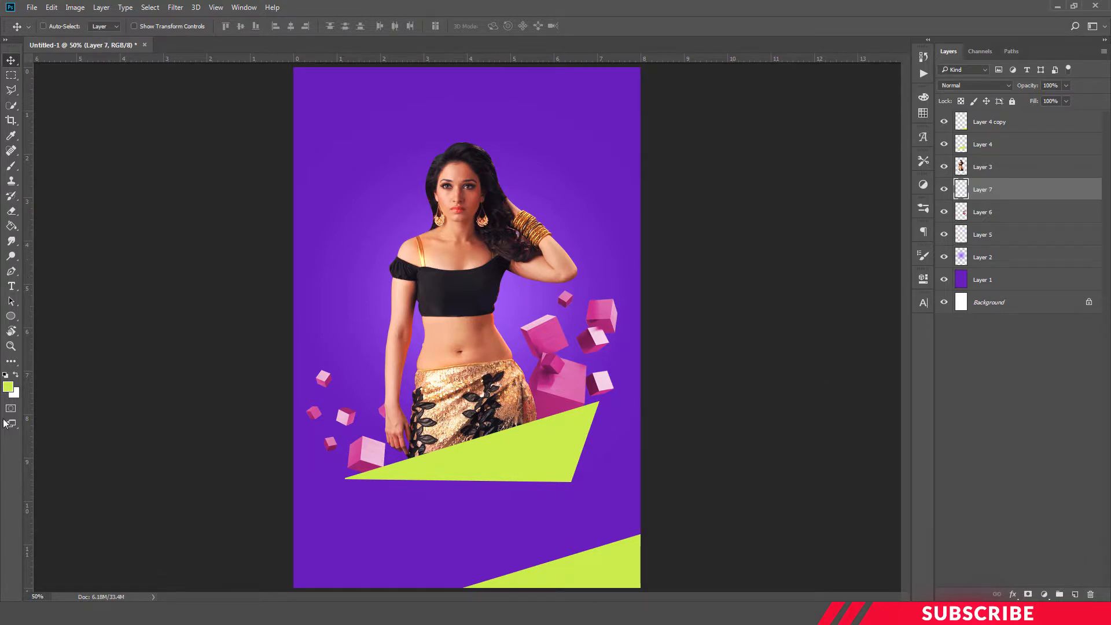
pyautogui.click(8, 387)
pyautogui.click(777, 336)
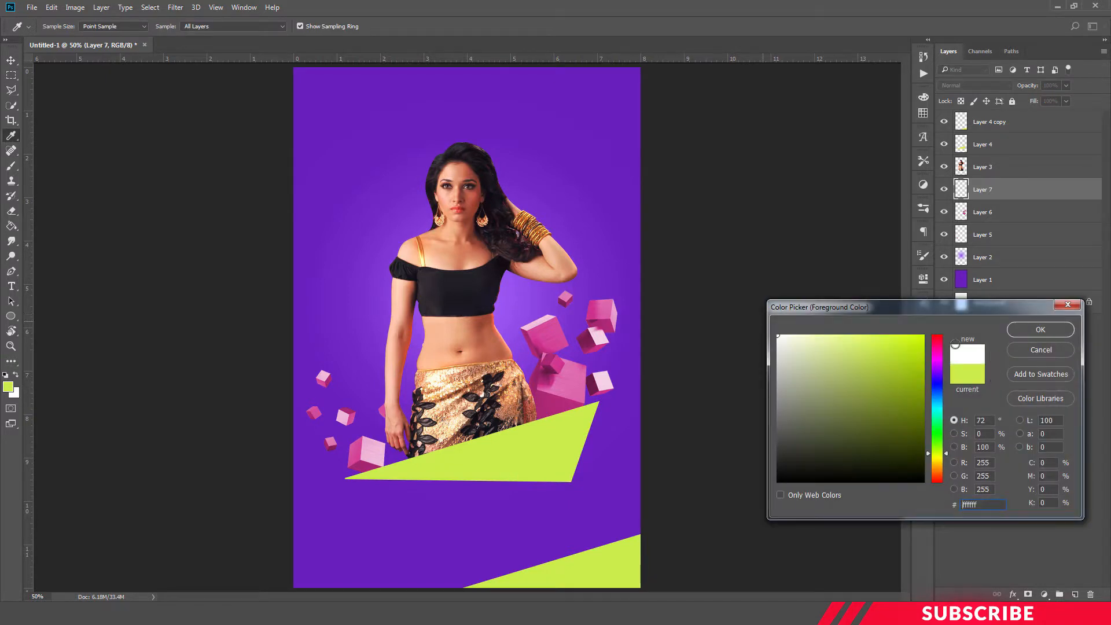
pyautogui.click(1038, 330)
pyautogui.press('v')
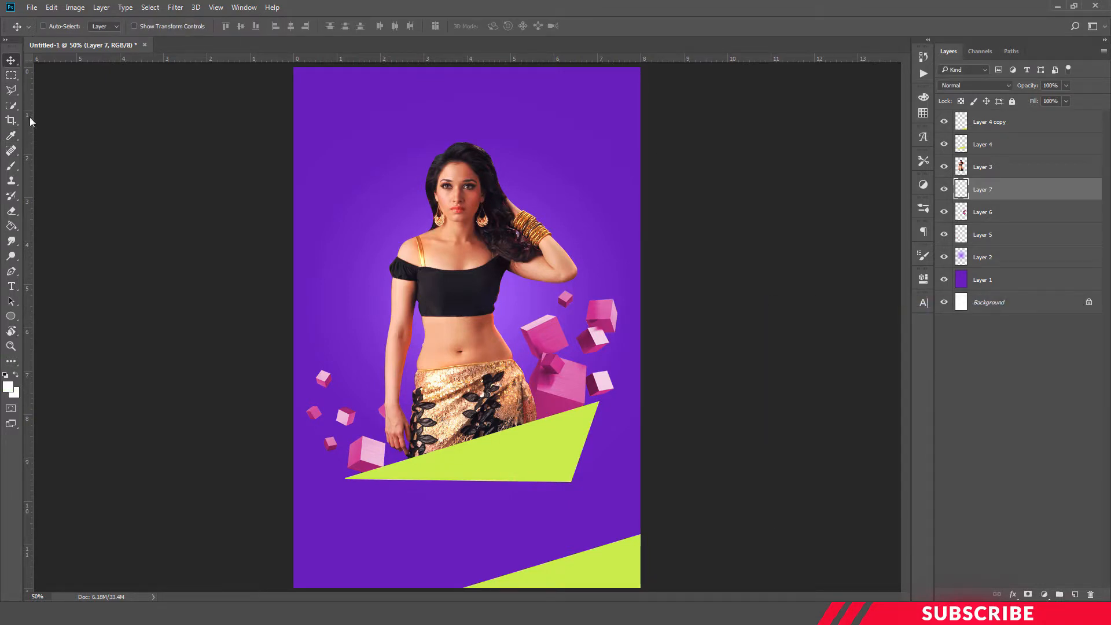
# Step: Set up the Brush tool with the Hard Round Pressure Opacity brush at a size of 3 px
pyautogui.press('b')
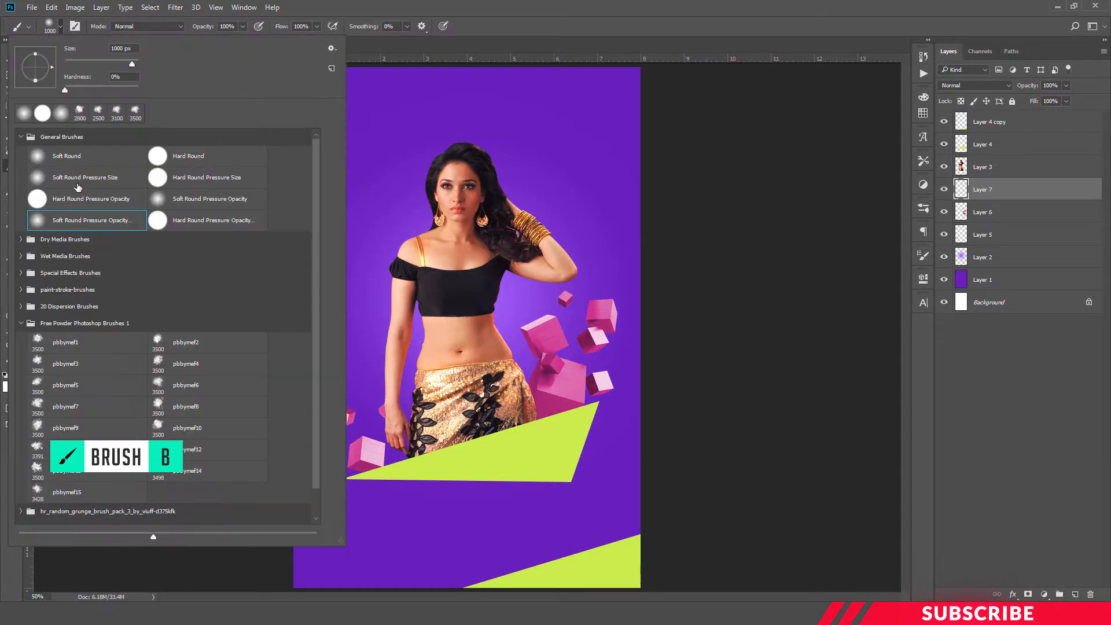
pyautogui.click(60, 26)
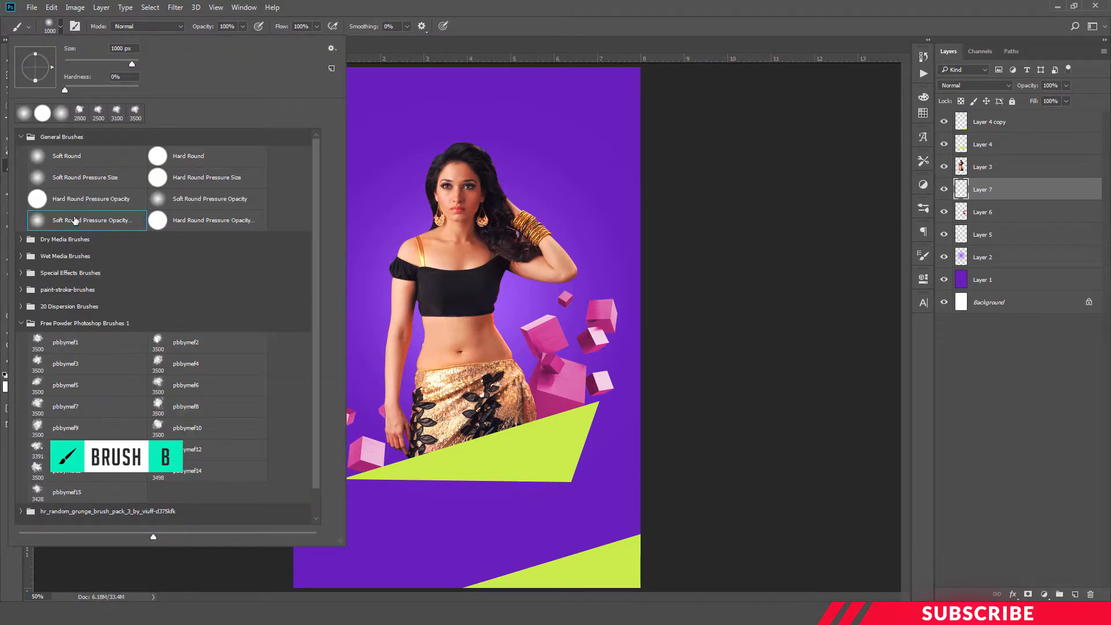
pyautogui.click(207, 223)
pyautogui.doubleClick(129, 50)
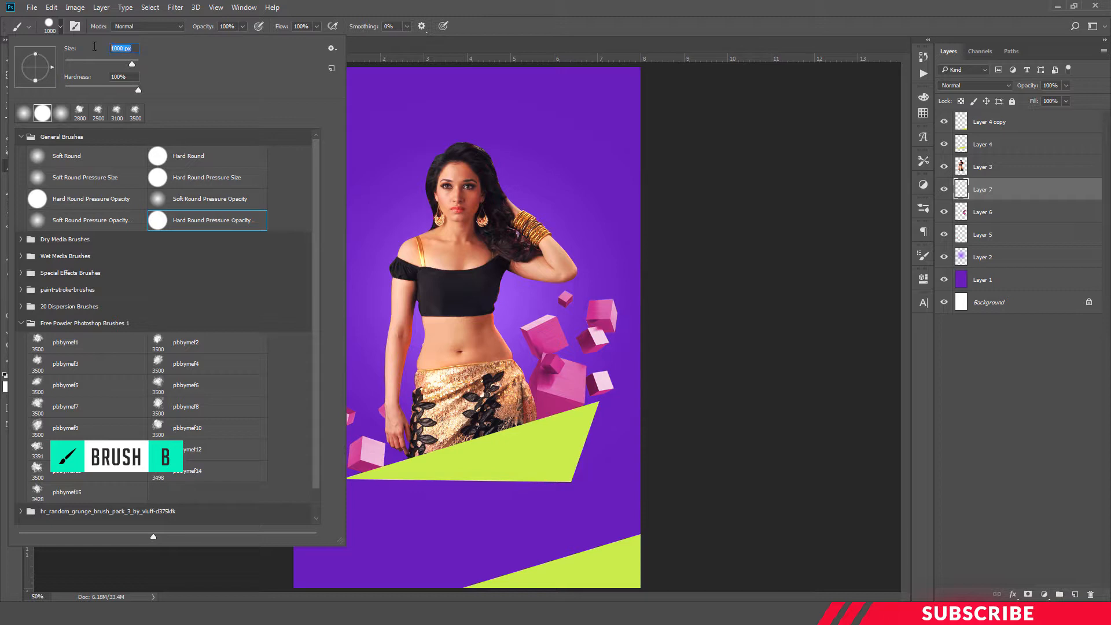
pyautogui.write('3')
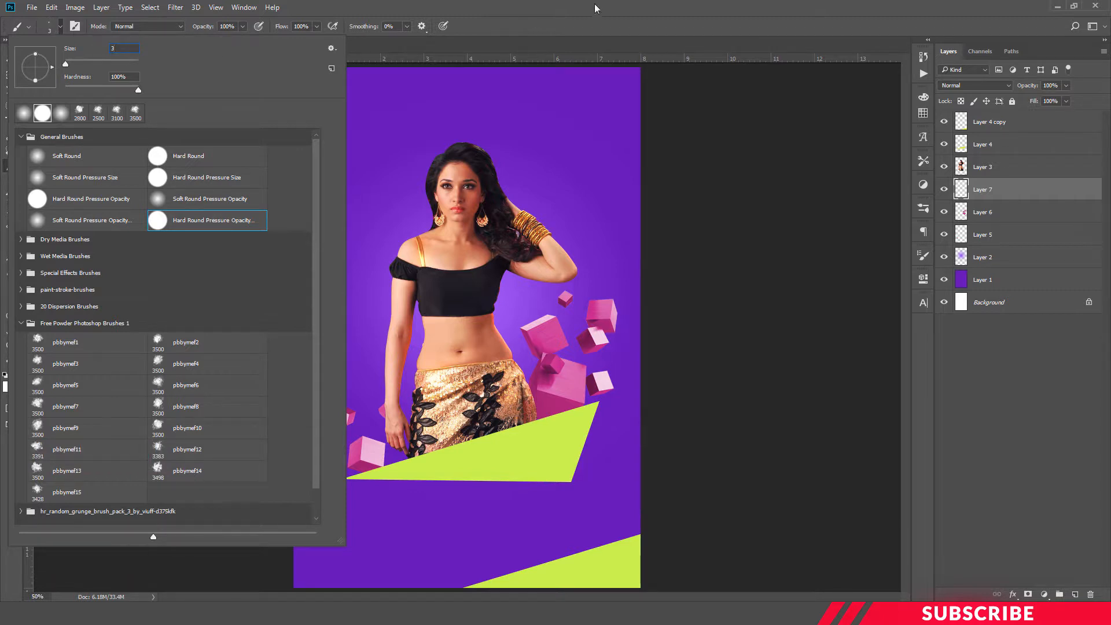
pyautogui.press('Return')
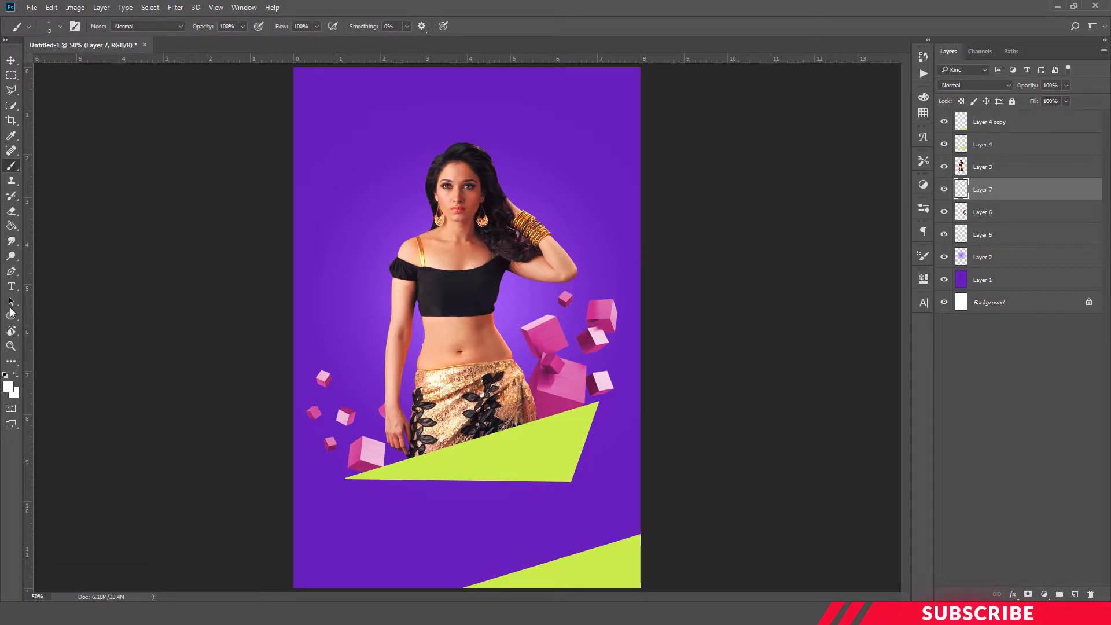
# Step: Draw a zigzag Pen path in Path mode from the woman's waist up around her head to her raised elbow
pyautogui.click(11, 271)
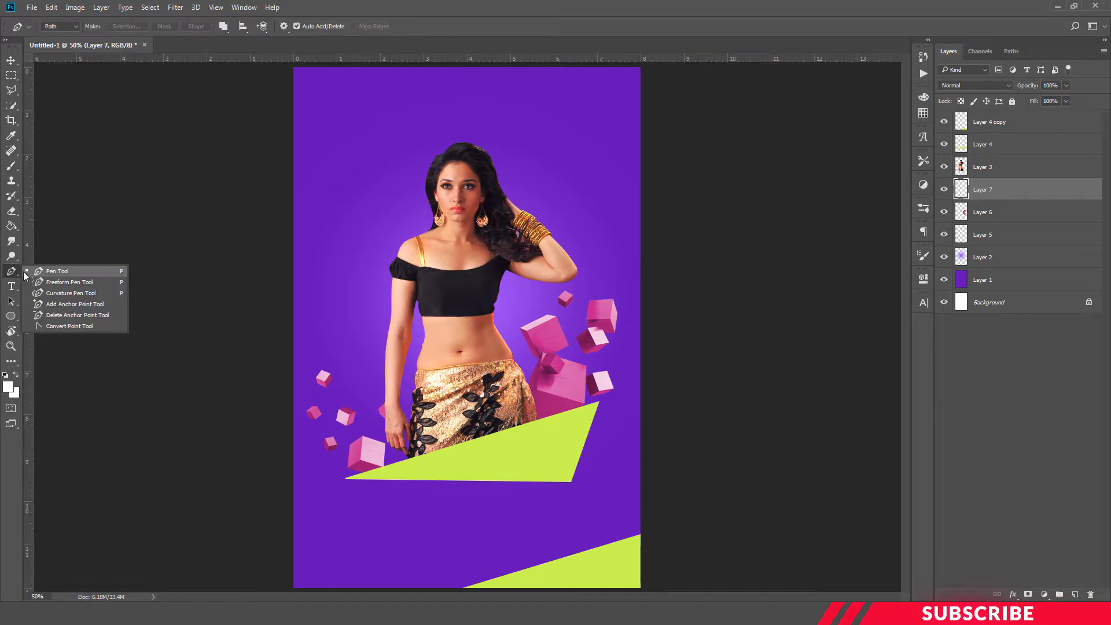
pyautogui.click(56, 271)
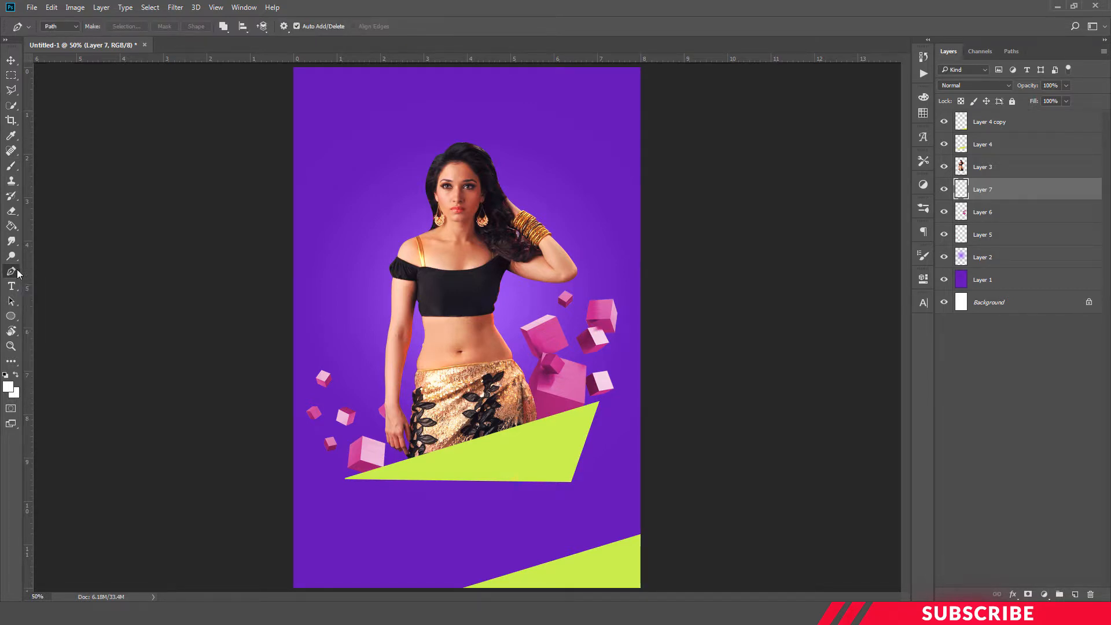
pyautogui.click(74, 27)
pyautogui.click(69, 51)
pyautogui.click(425, 368)
pyautogui.click(352, 276)
pyautogui.click(360, 230)
pyautogui.click(437, 307)
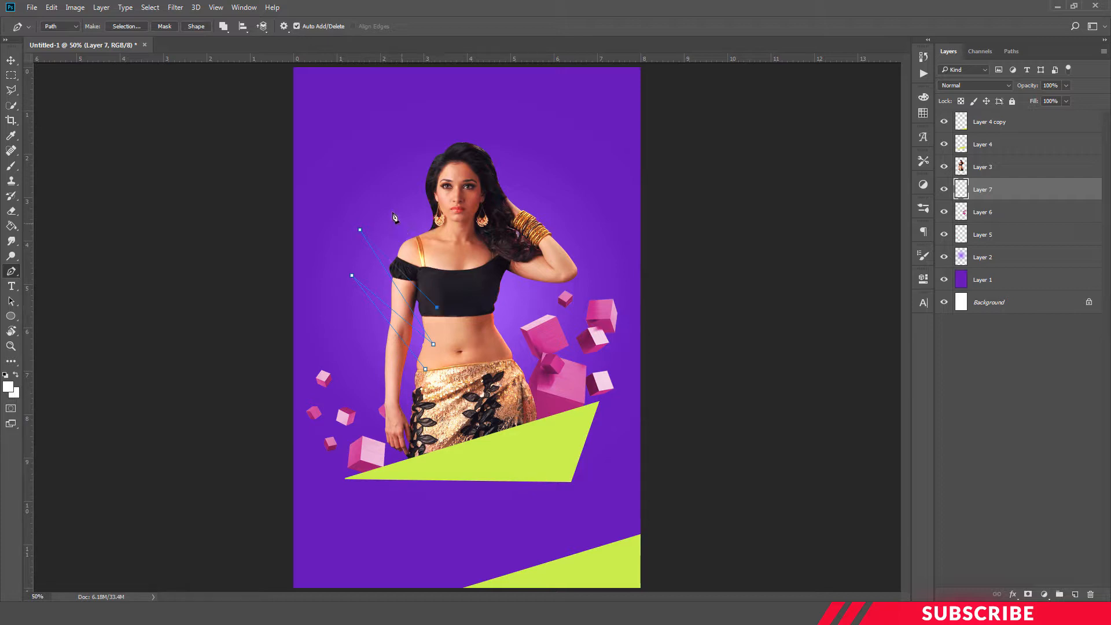
pyautogui.click(357, 164)
pyautogui.click(446, 272)
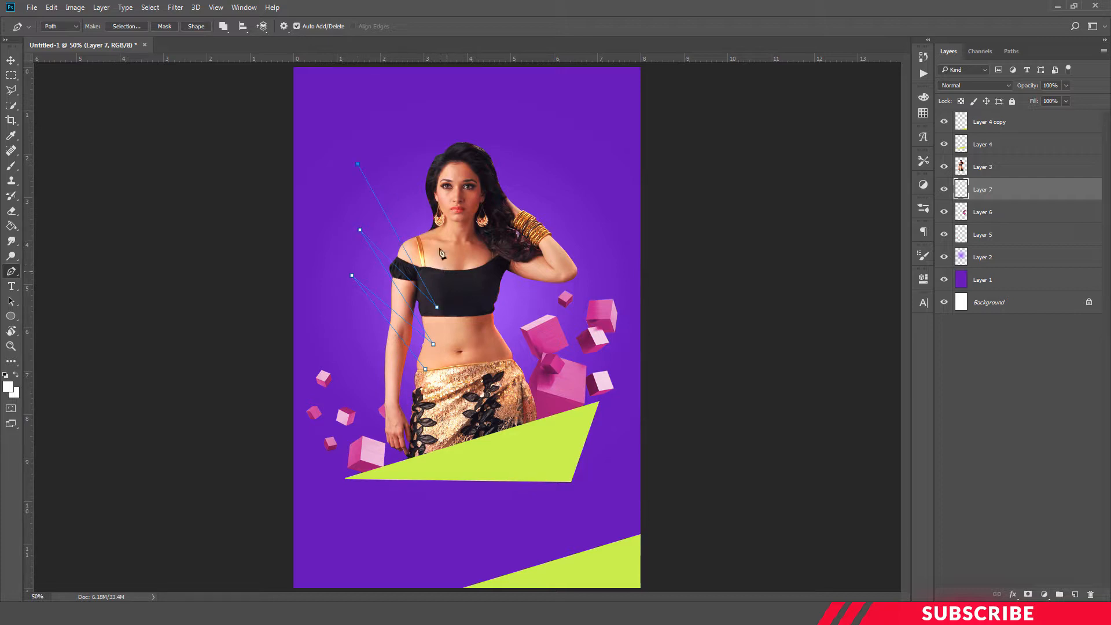
pyautogui.click(388, 118)
pyautogui.click(464, 238)
pyautogui.click(441, 98)
pyautogui.click(485, 227)
pyautogui.click(510, 124)
pyautogui.click(515, 235)
pyautogui.click(556, 175)
# Step: Stroke the zigzag path with the Brush, leaving Simulate Pressure off
pyautogui.rightClick(468, 263)
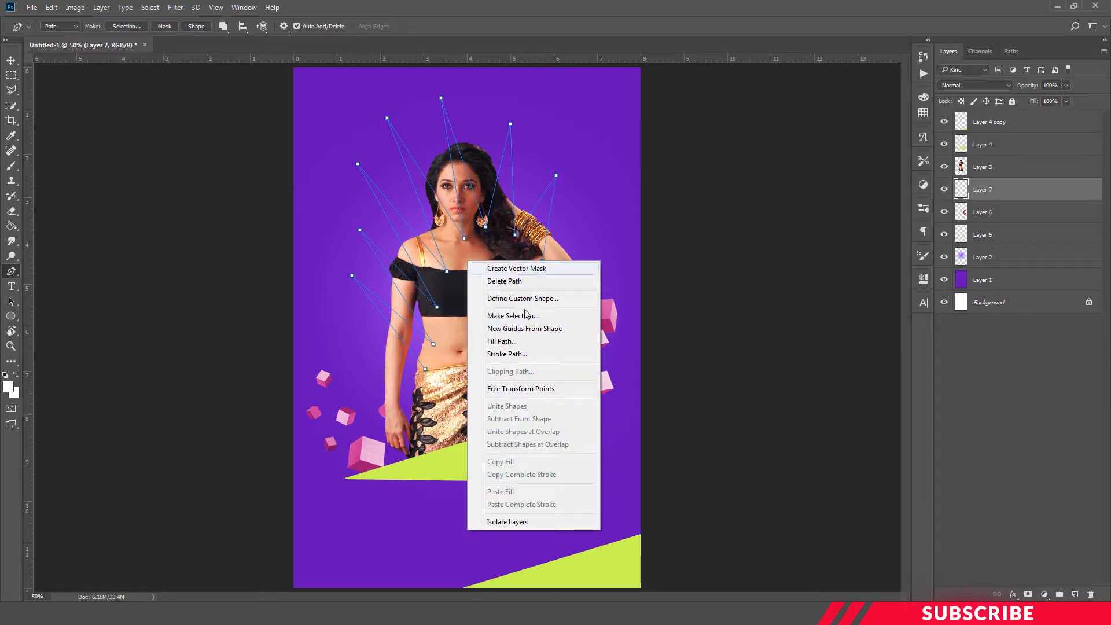
pyautogui.click(515, 355)
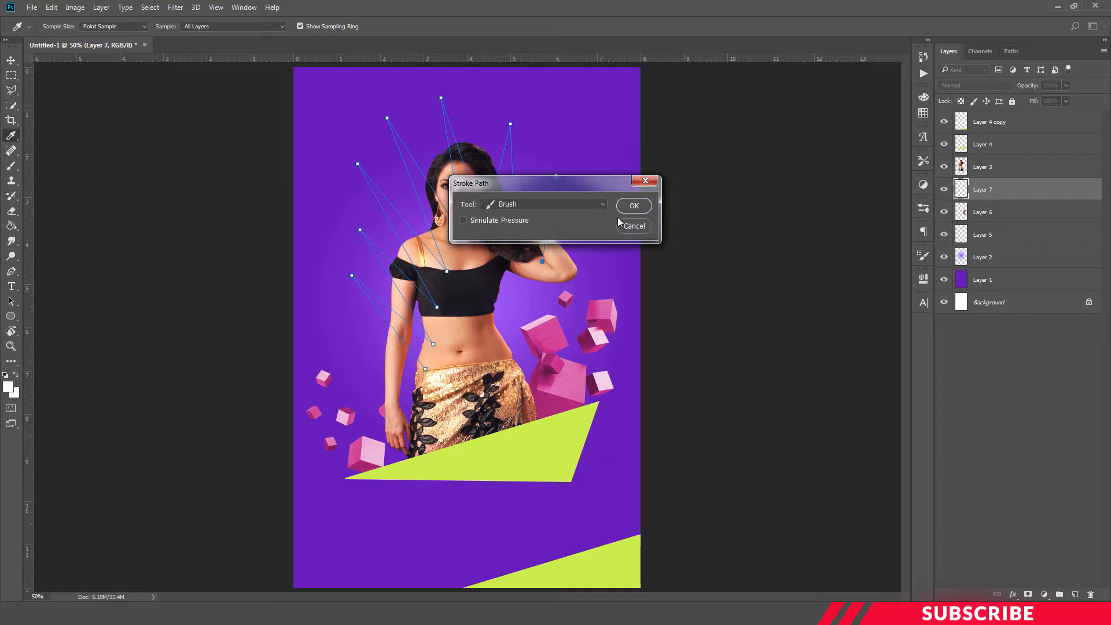
pyautogui.click(635, 207)
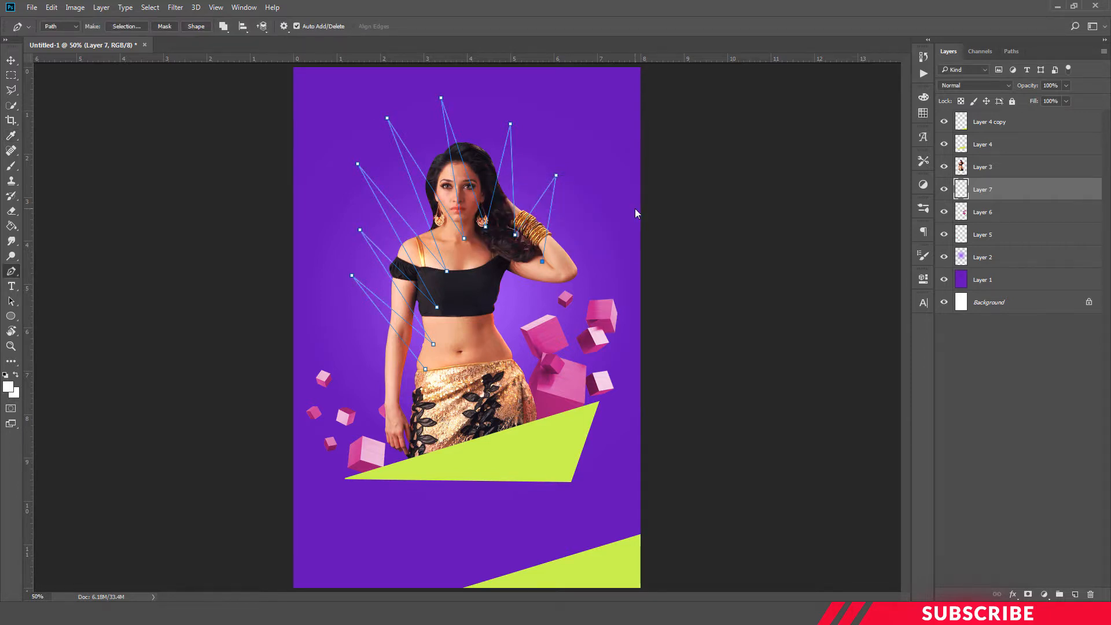
# Step: Dismiss the zigzag path and add a new layer above the Layer 4 copy layer
pyautogui.press('Return')
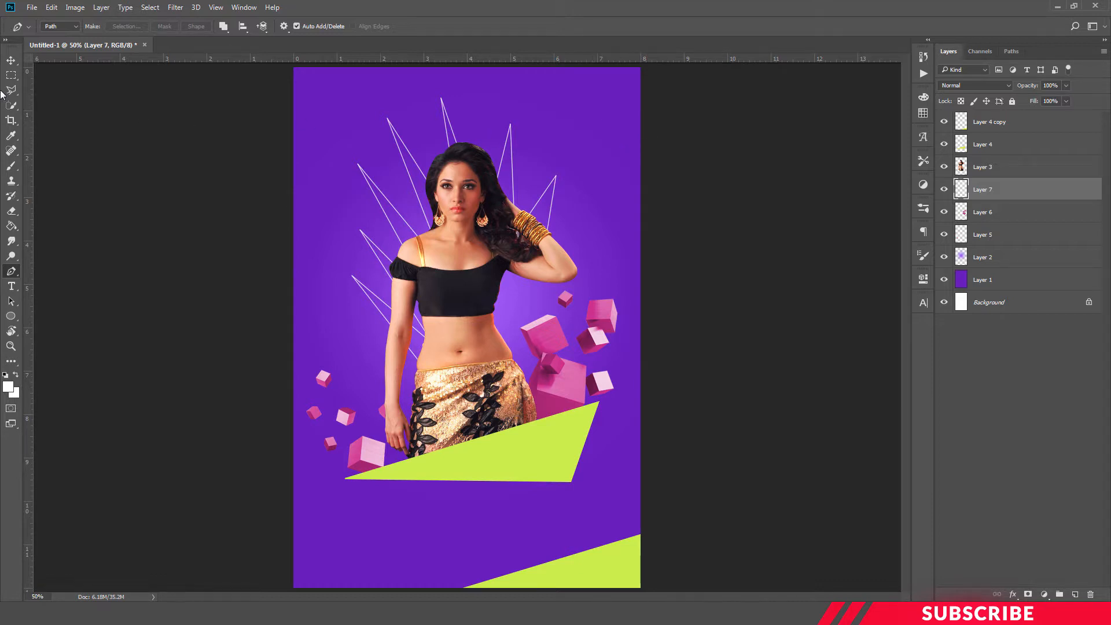
pyautogui.click(11, 61)
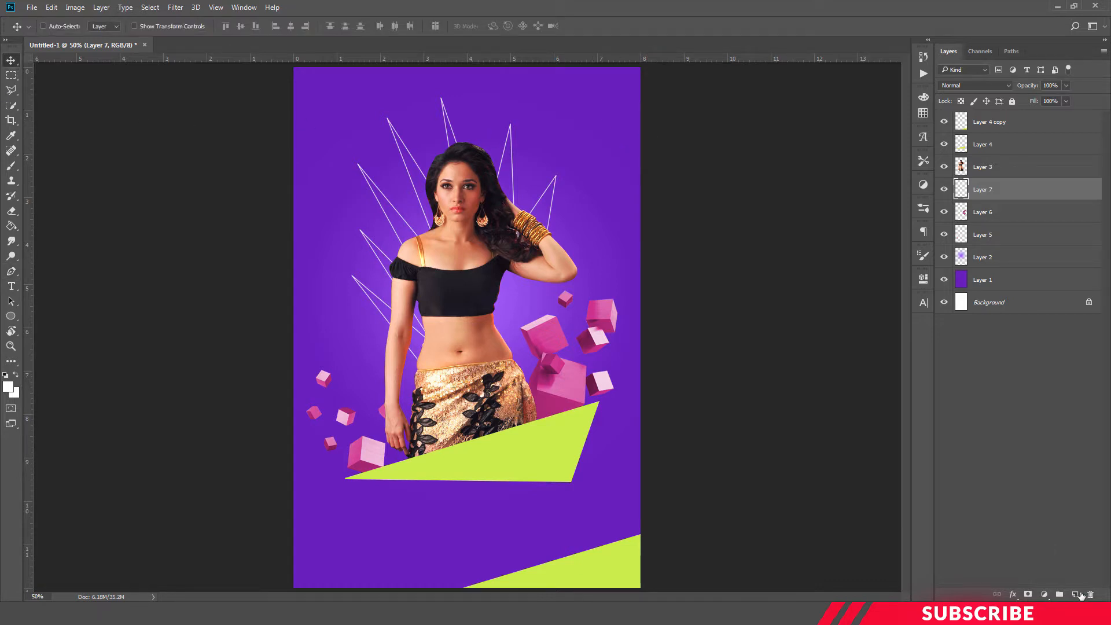
pyautogui.click(1022, 124)
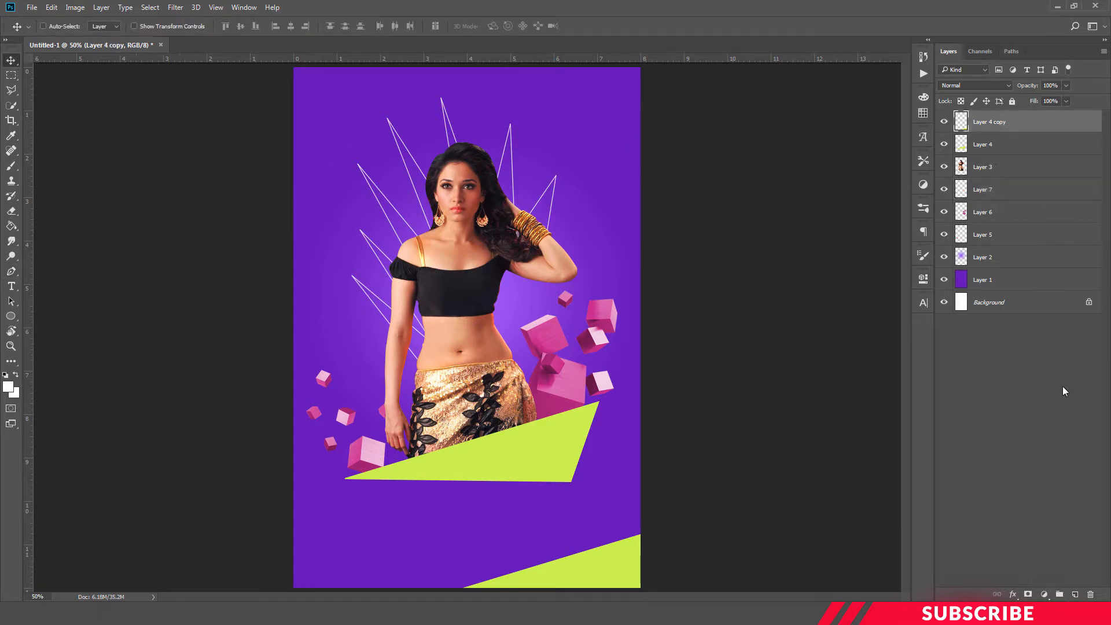
pyautogui.click(1076, 595)
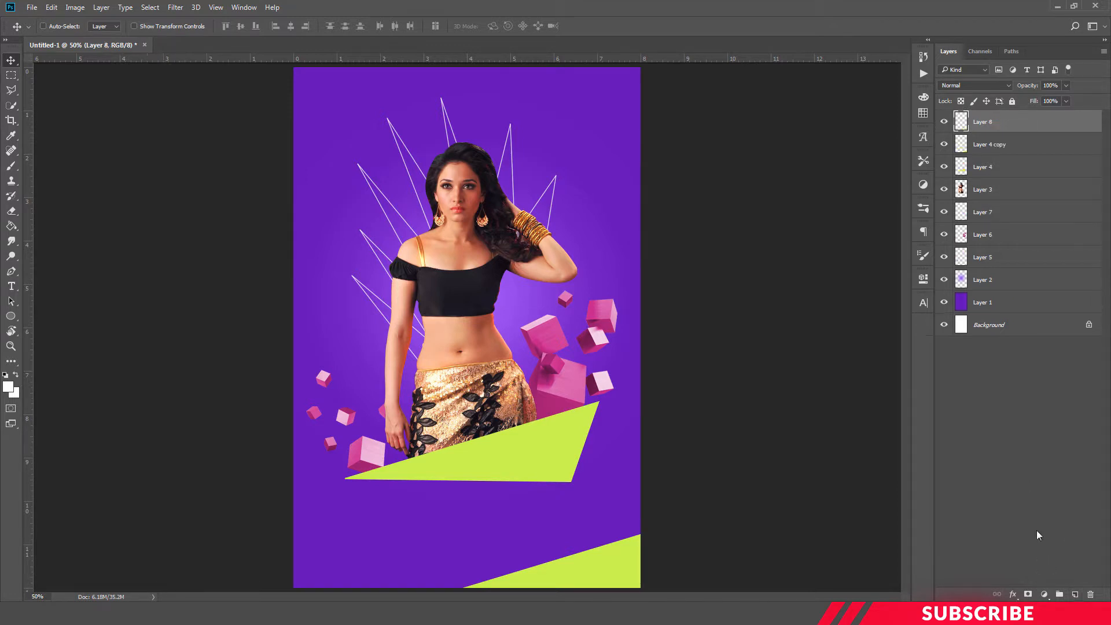
# Step: Set the foreground colour to the lime (ccec4d) sampled from the large lime shape
pyautogui.click(8, 390)
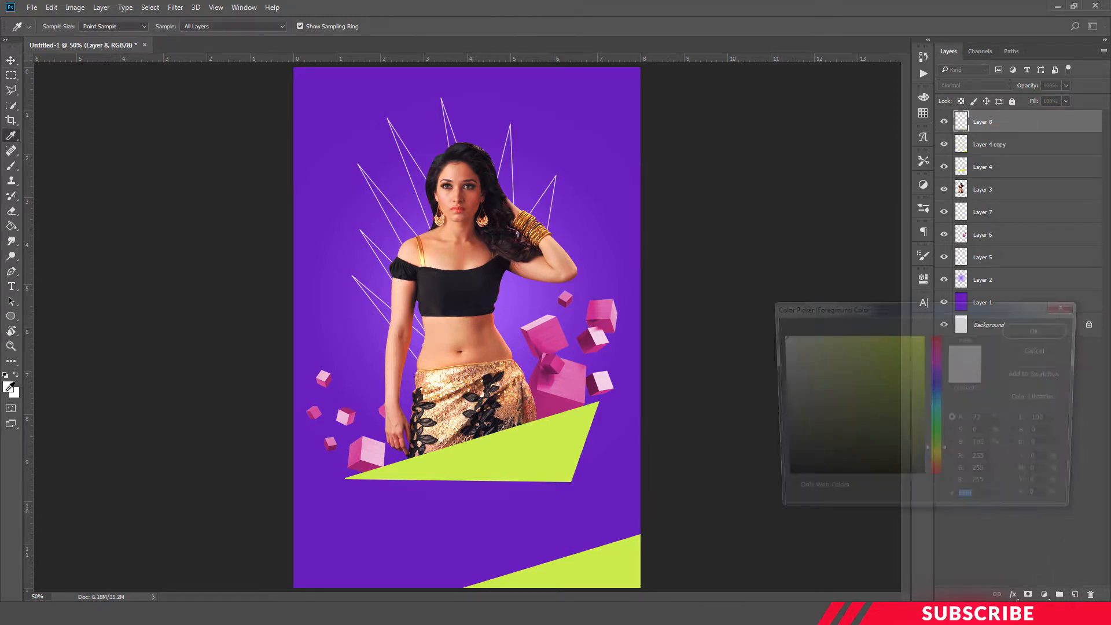
pyautogui.click(573, 447)
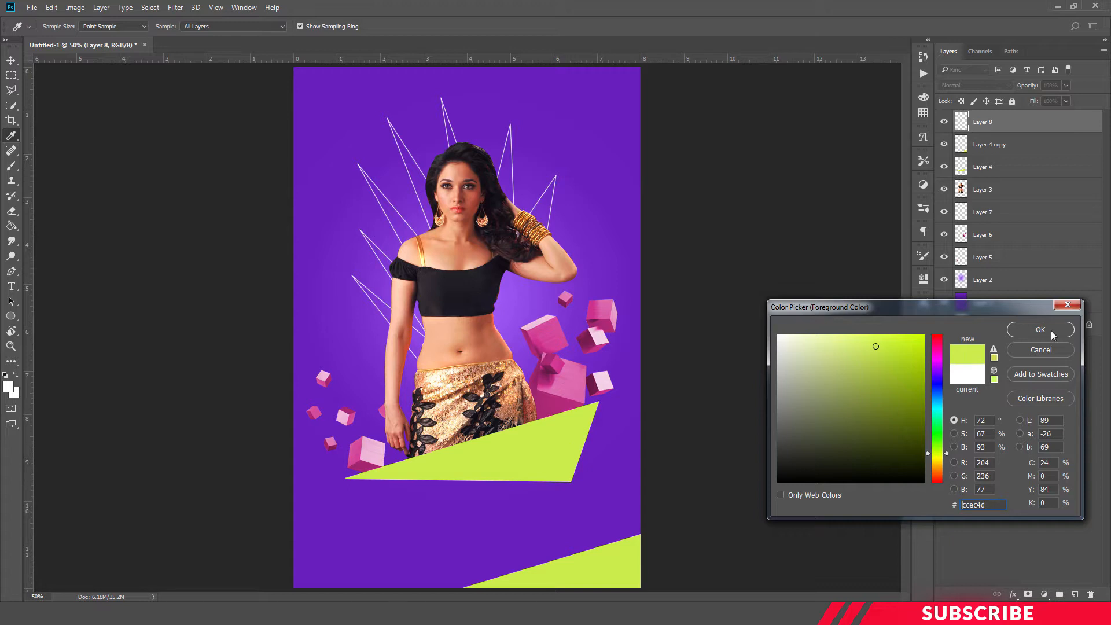
pyautogui.click(1040, 330)
pyautogui.press('v')
# Step: Draw three lime circles with the Ellipse tool: about 140 px at the poster's upper left, 82 px at upper right, 62 px beside the woman's forearm
pyautogui.click(10, 317)
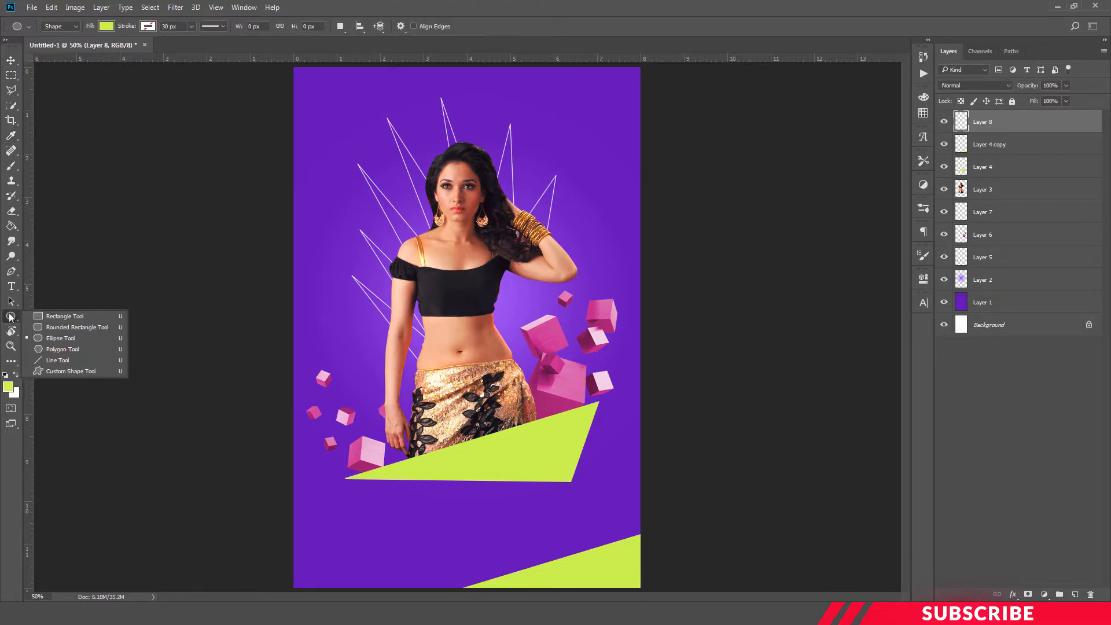
pyautogui.click(68, 341)
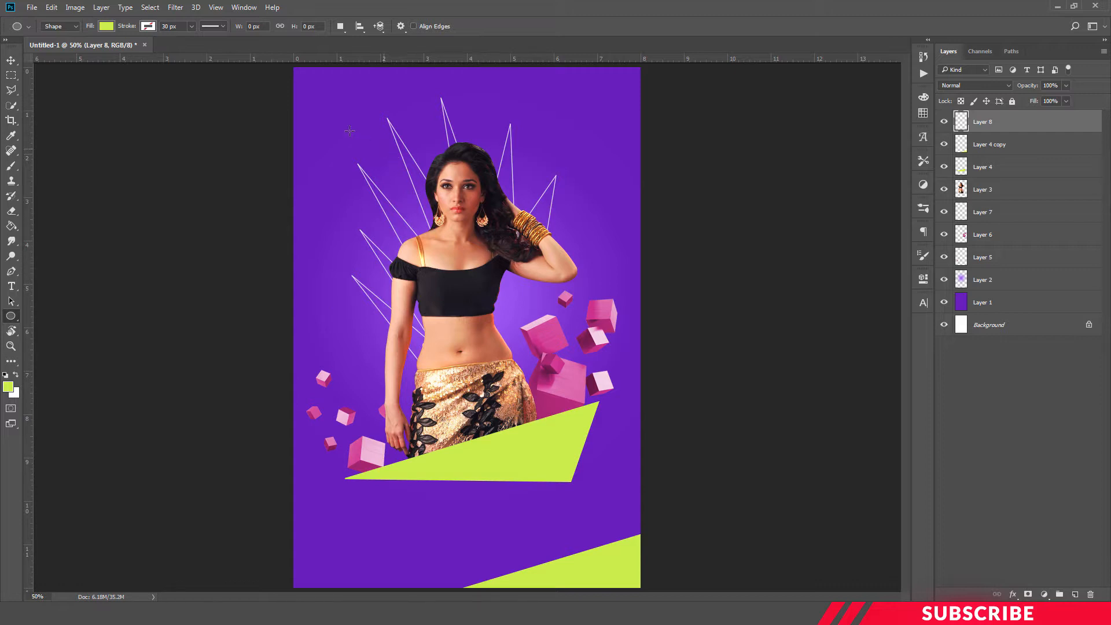
pyautogui.moveTo(326, 98); pyautogui.dragTo(367, 152)
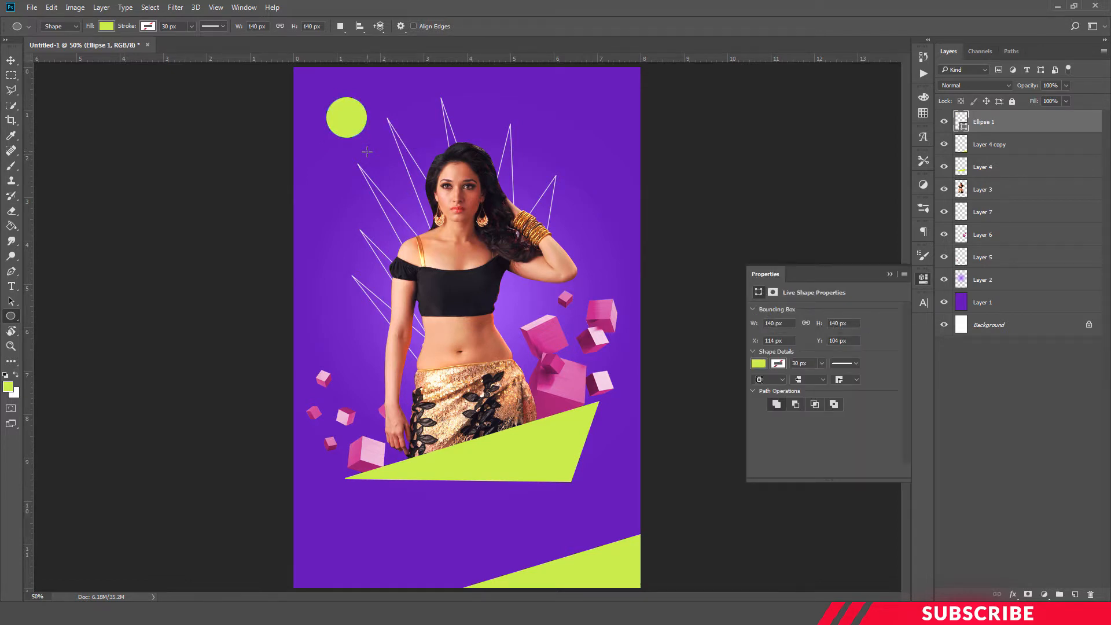
pyautogui.click(923, 278)
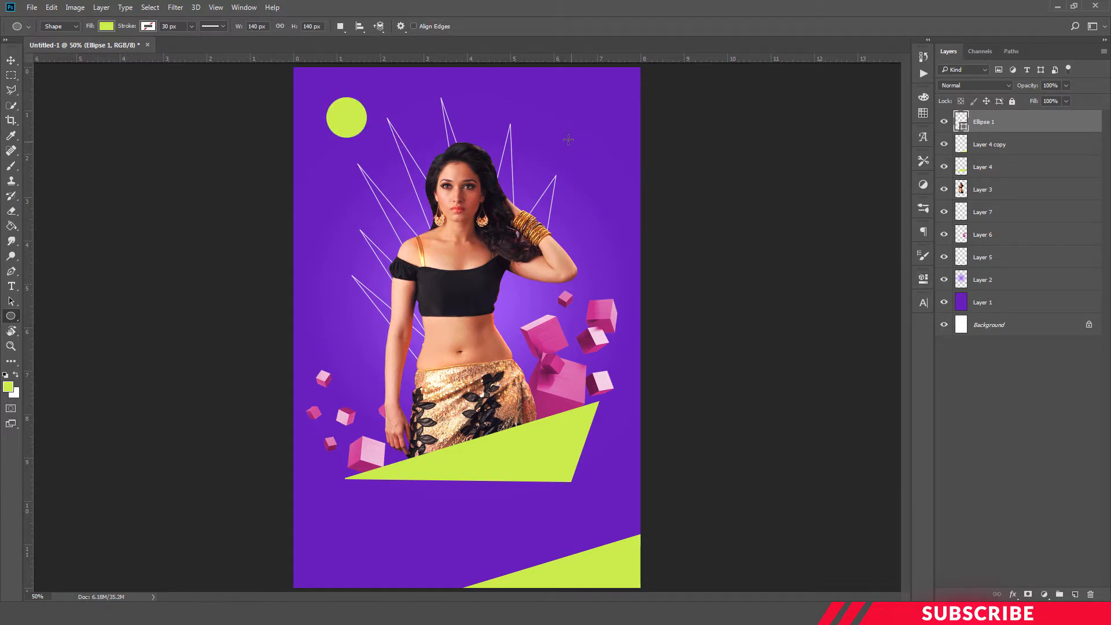
pyautogui.moveTo(555, 126); pyautogui.dragTo(578, 154)
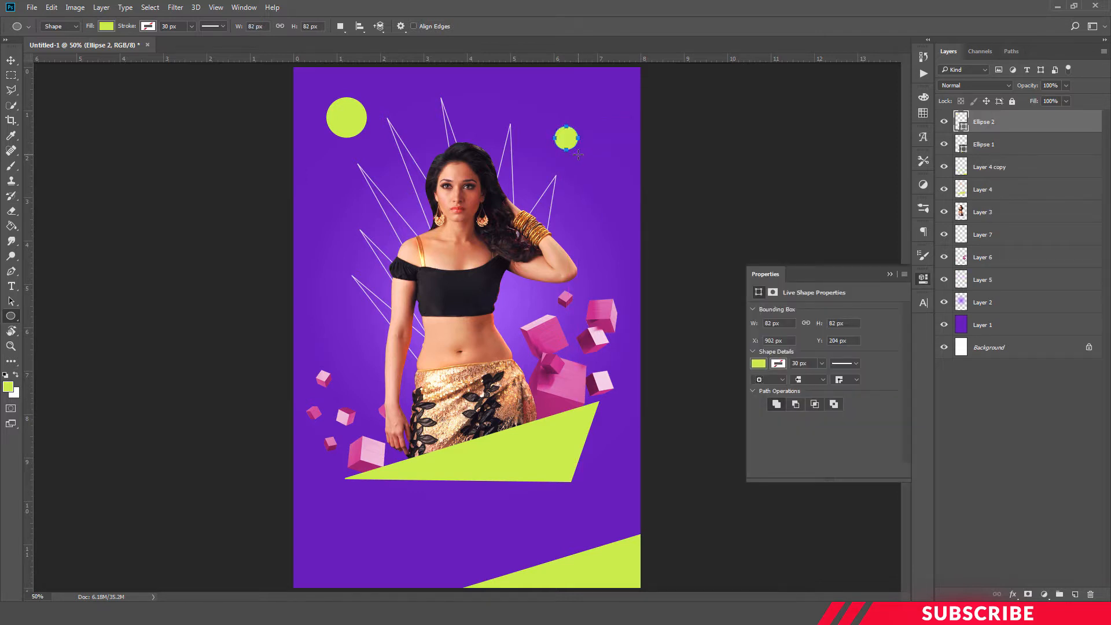
pyautogui.click(923, 278)
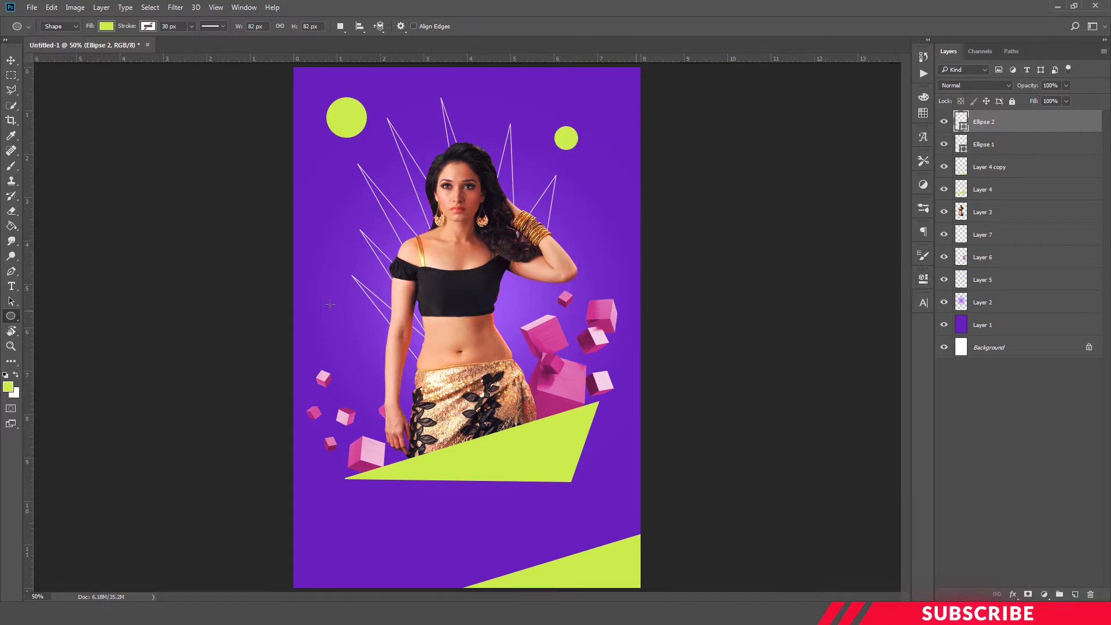
pyautogui.moveTo(353, 340)
pyautogui.mouseDown()
pyautogui.moveTo(356, 332)
pyautogui.moveTo(367, 355)
pyautogui.mouseUp()
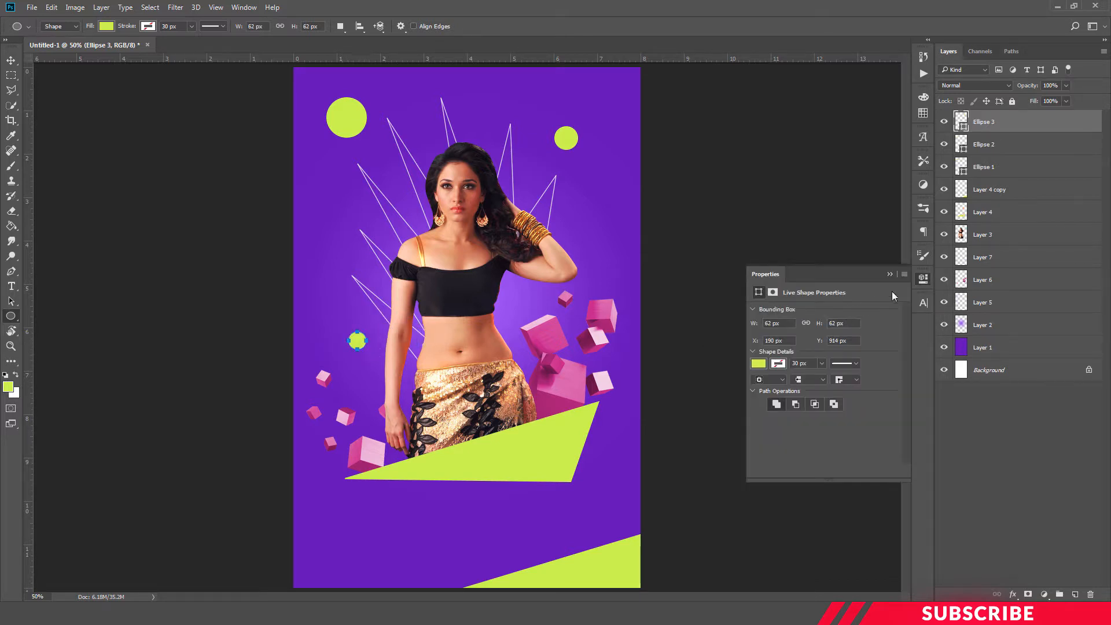
pyautogui.click(923, 280)
pyautogui.click(11, 61)
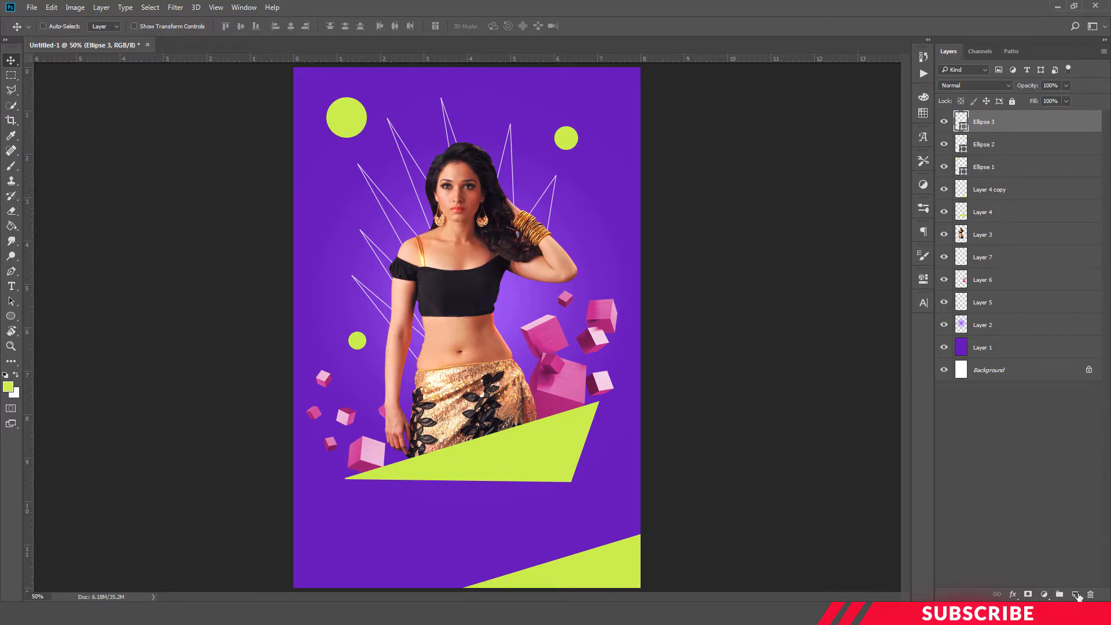
# Step: Add a new layer above the circles and set the foreground colour to white (ffffff)
pyautogui.click(1075, 595)
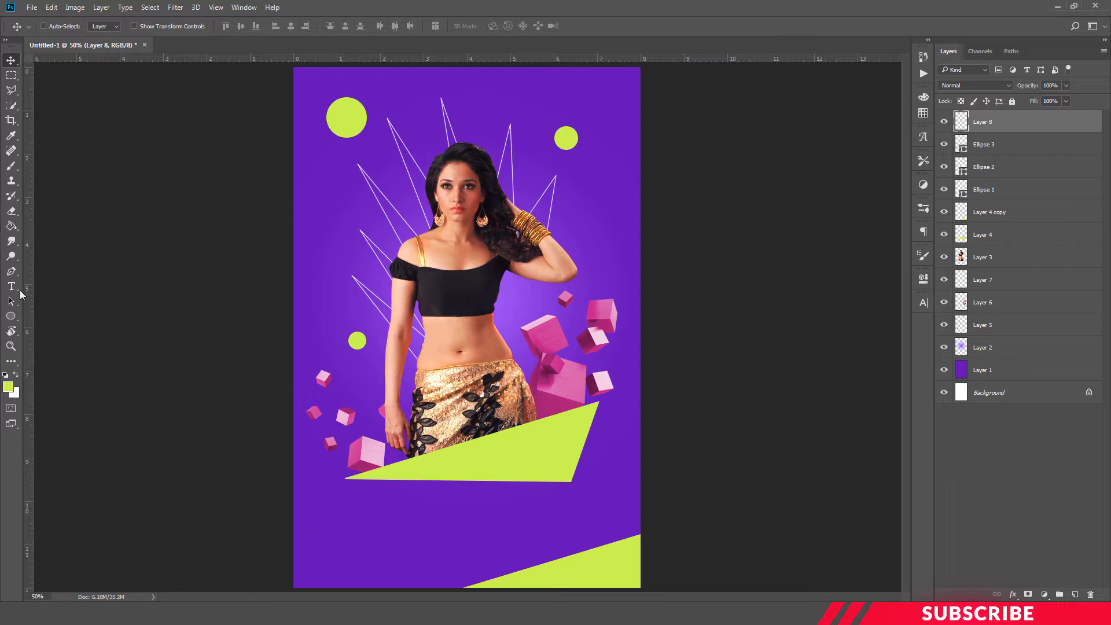
pyautogui.click(8, 388)
pyautogui.moveTo(907, 466); pyautogui.dragTo(777, 335)
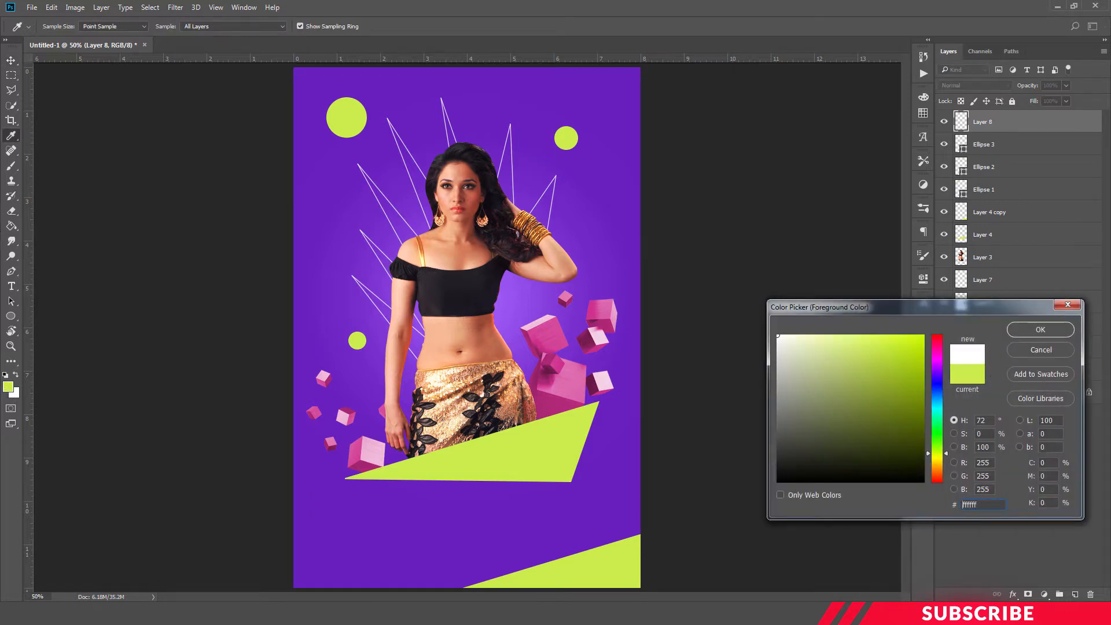
pyautogui.click(1041, 330)
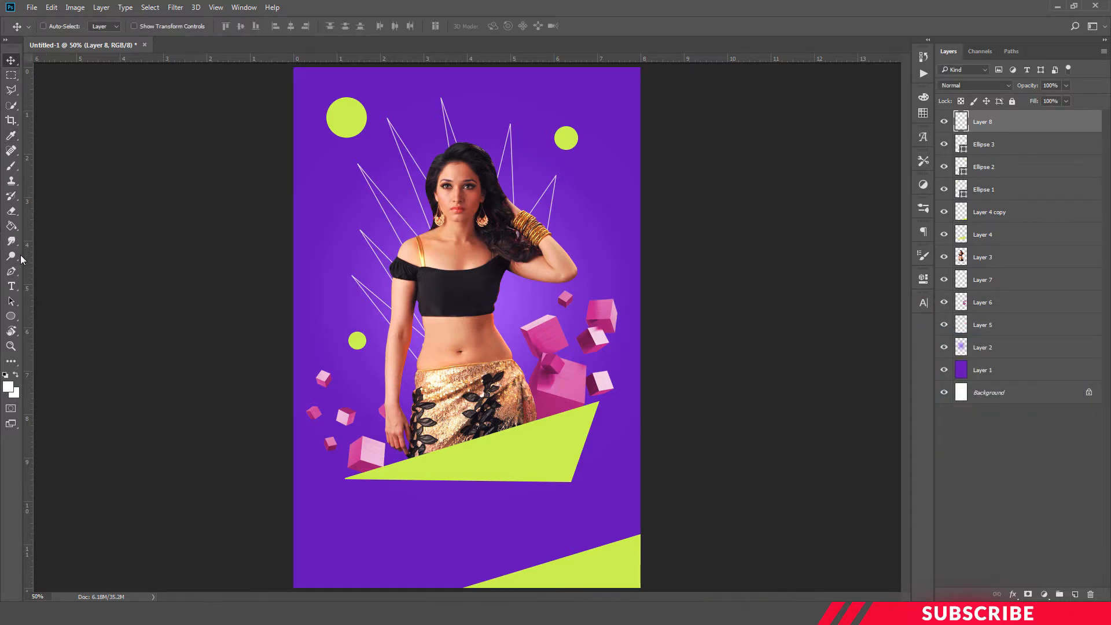
# Step: Add the white title text TAMANNA in Lato Bold Italic at 72 pt below the large lime shape
pyautogui.click(11, 286)
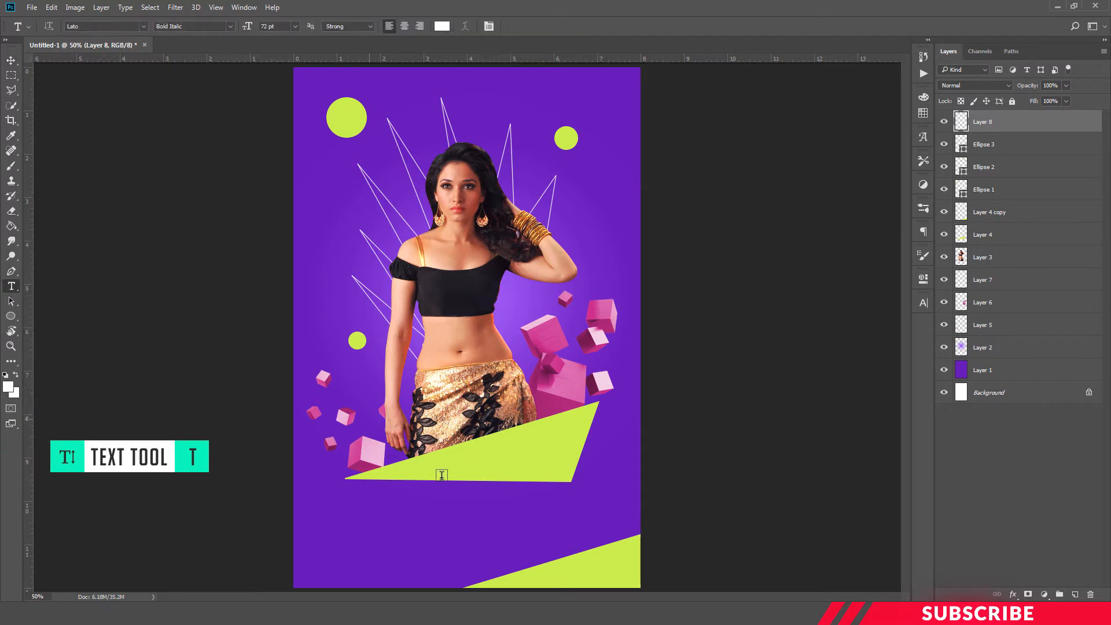
pyautogui.click(410, 519)
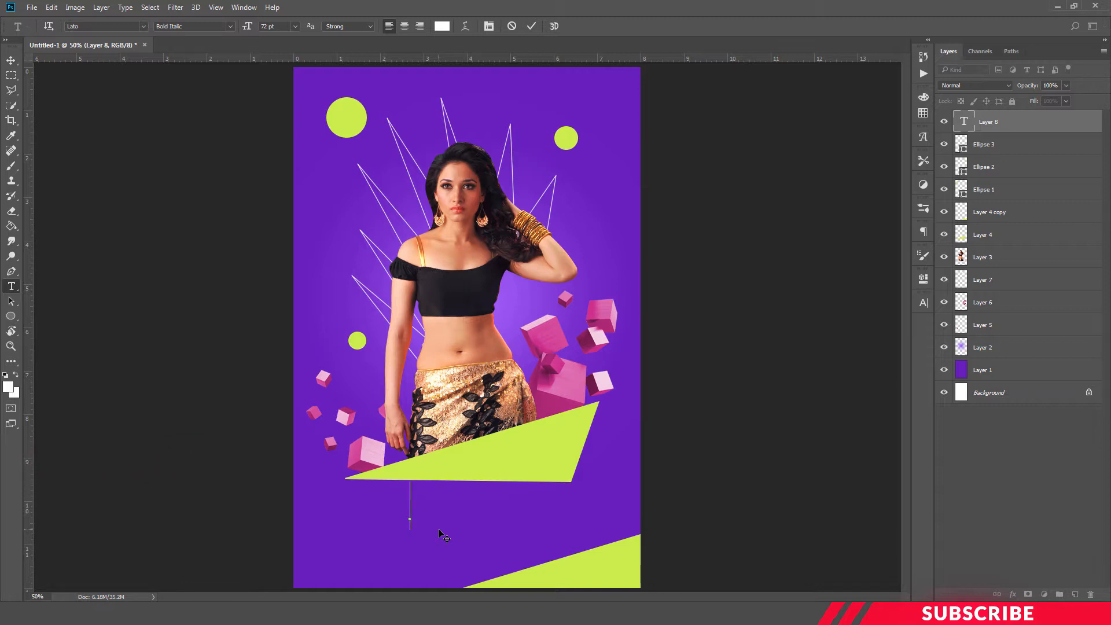
pyautogui.write('TA')
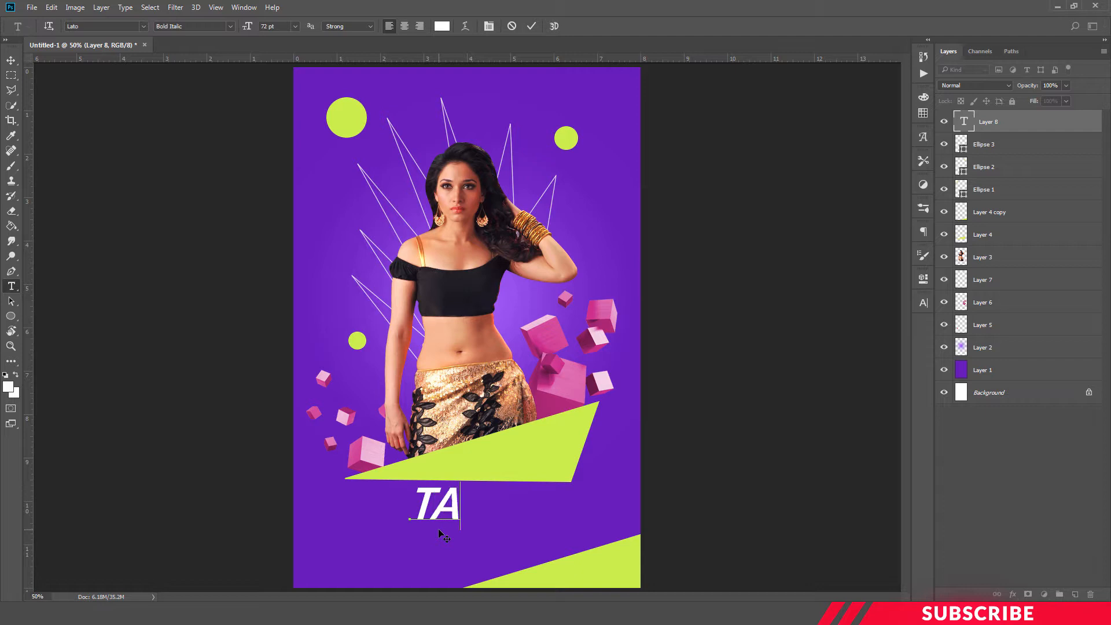
pyautogui.write('MANNA')
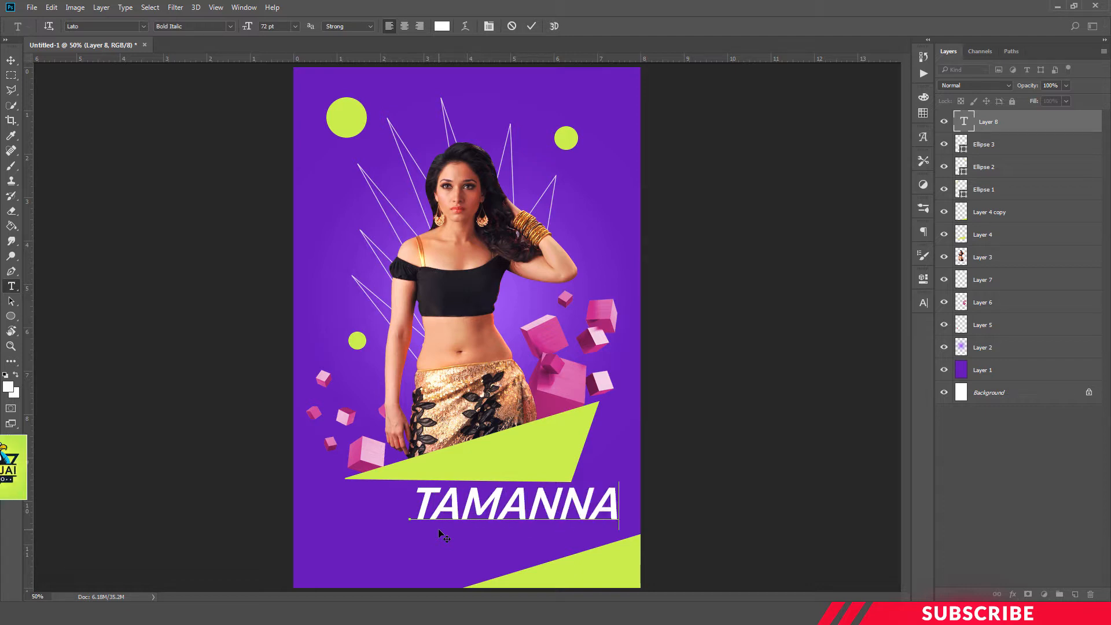
pyautogui.click(11, 60)
# Step: Move the title left and nudge it into place just beneath the large lime shape
pyautogui.moveTo(580, 514); pyautogui.dragTo(549, 513)
pyautogui.press('Down')
pyautogui.press('Down')
pyautogui.press('Down')
pyautogui.press('Down')
pyautogui.press('Down')
pyautogui.press('Down')
pyautogui.press('Down')
pyautogui.press('Down')
pyautogui.press('Down')
pyautogui.press('Down')
pyautogui.press('Down')
pyautogui.press('Down')
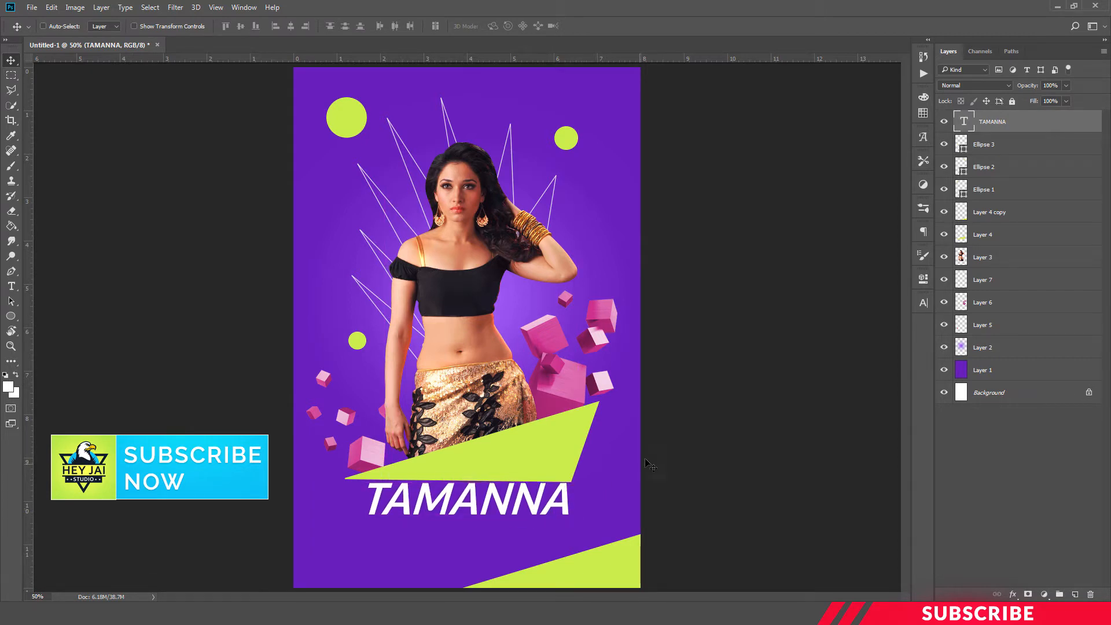
pyautogui.press('Down')
pyautogui.press('Down')
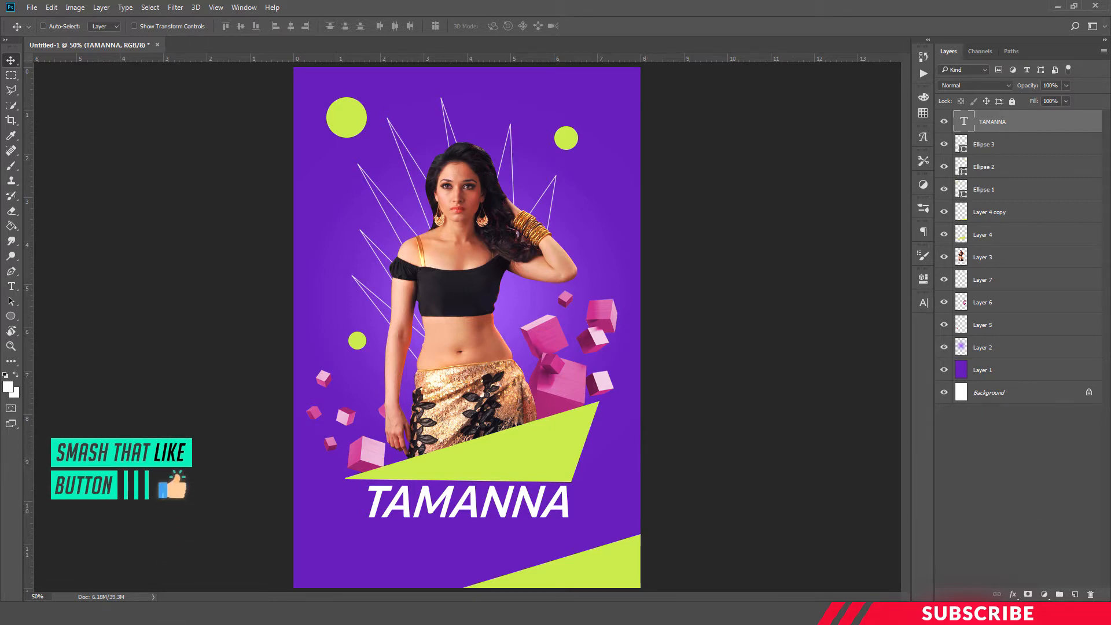
# Step: Add a new layer above the title and set the foreground colour to dark olive (536311), starting from the lime of the large circle
pyautogui.click(1077, 594)
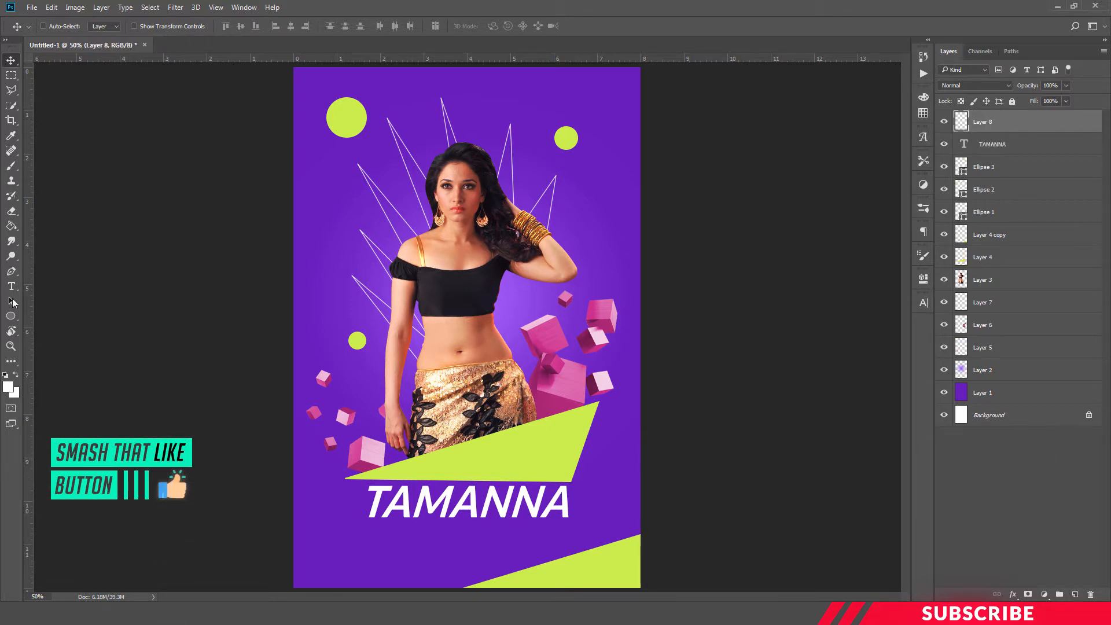
pyautogui.click(8, 387)
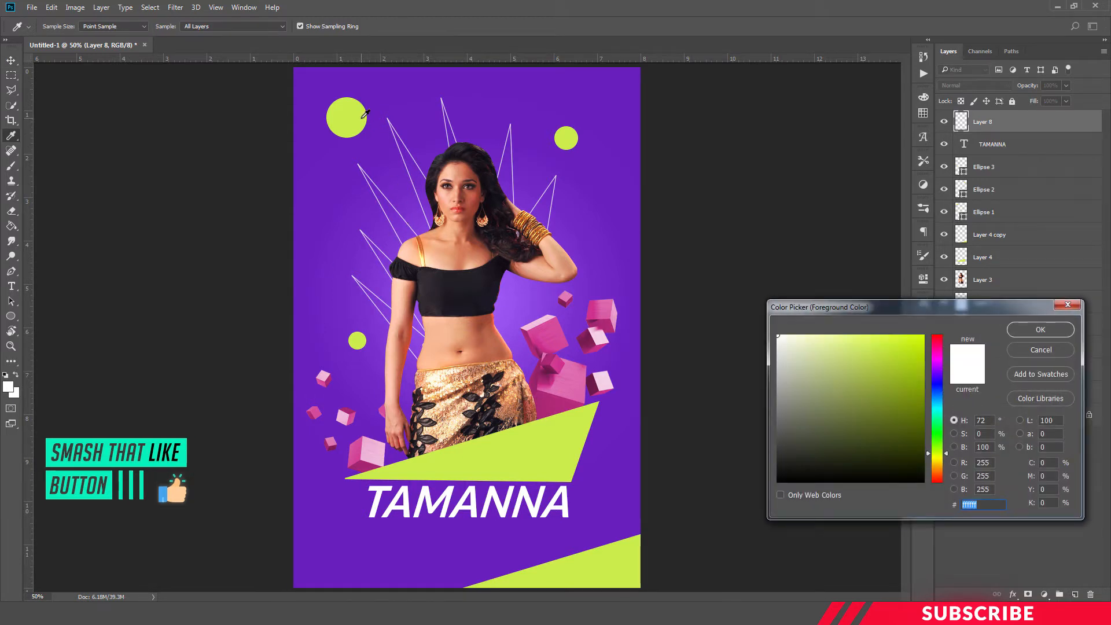
pyautogui.click(365, 113)
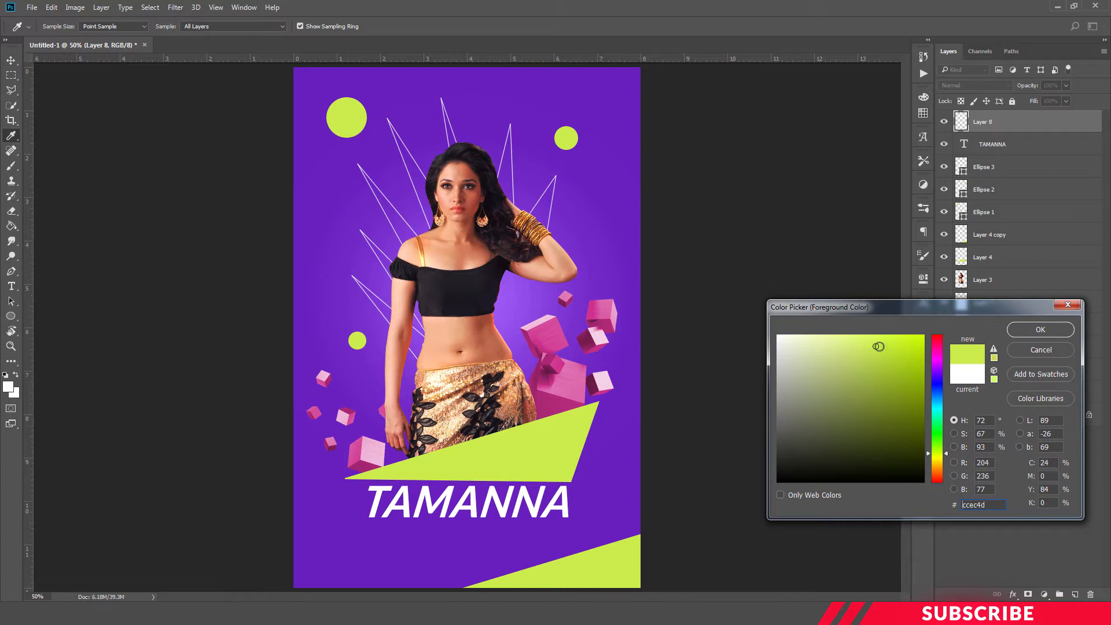
pyautogui.moveTo(876, 348); pyautogui.dragTo(899, 424)
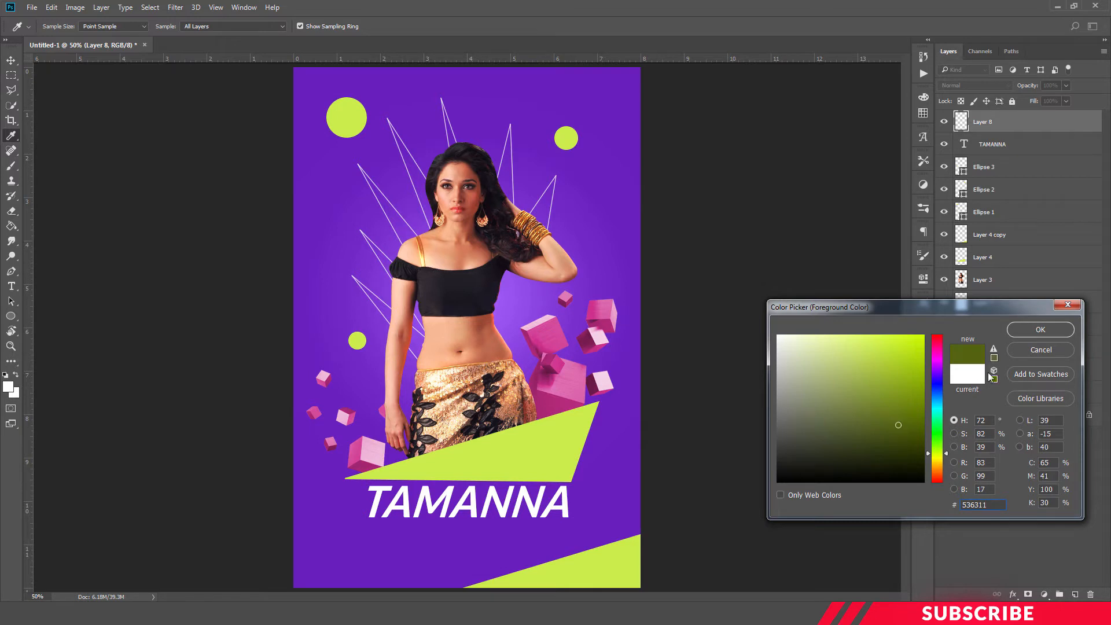
pyautogui.click(1032, 334)
pyautogui.press('v')
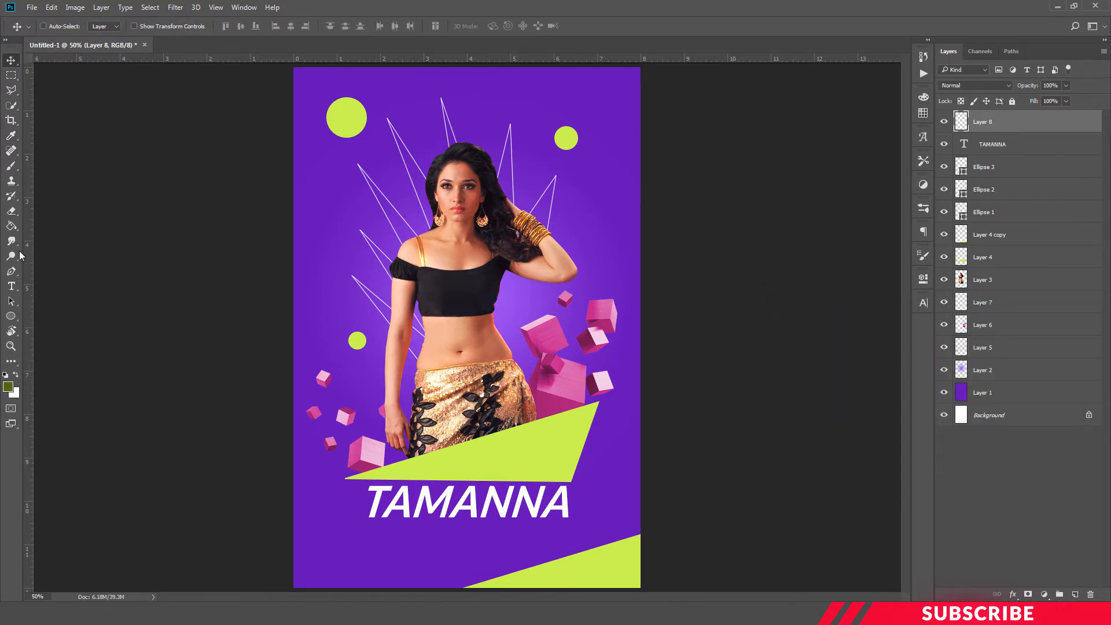
# Step: Set up the Brush tool with the Soft Round Pressure Opacity brush and enlarge it to 250 px
pyautogui.click(11, 166)
pyautogui.rightClick(11, 166)
pyautogui.click(52, 165)
pyautogui.click(61, 25)
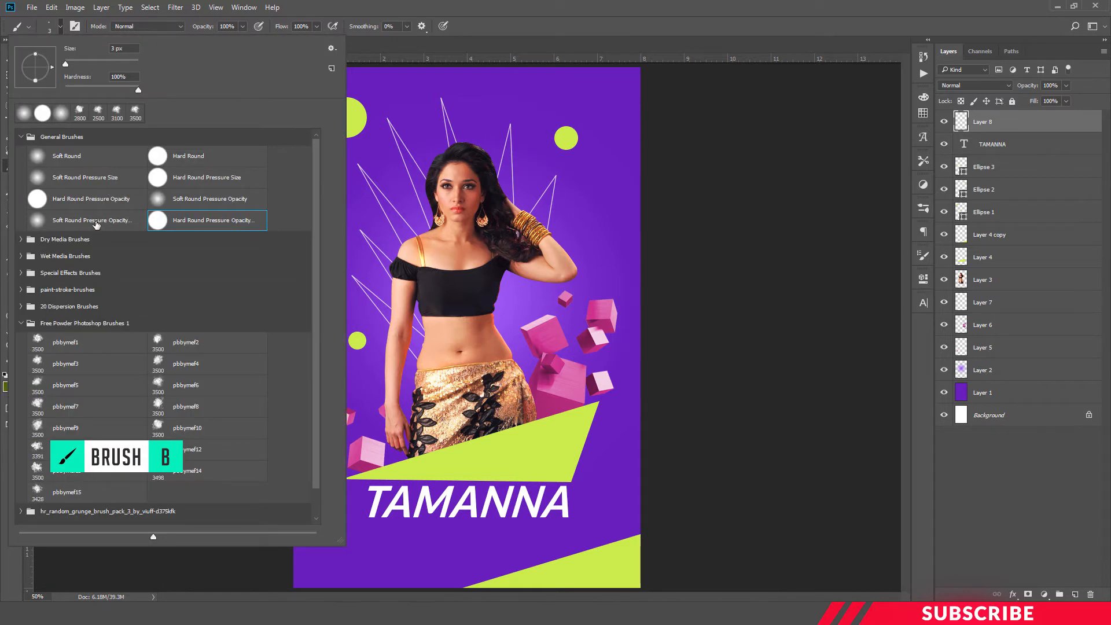
pyautogui.click(95, 219)
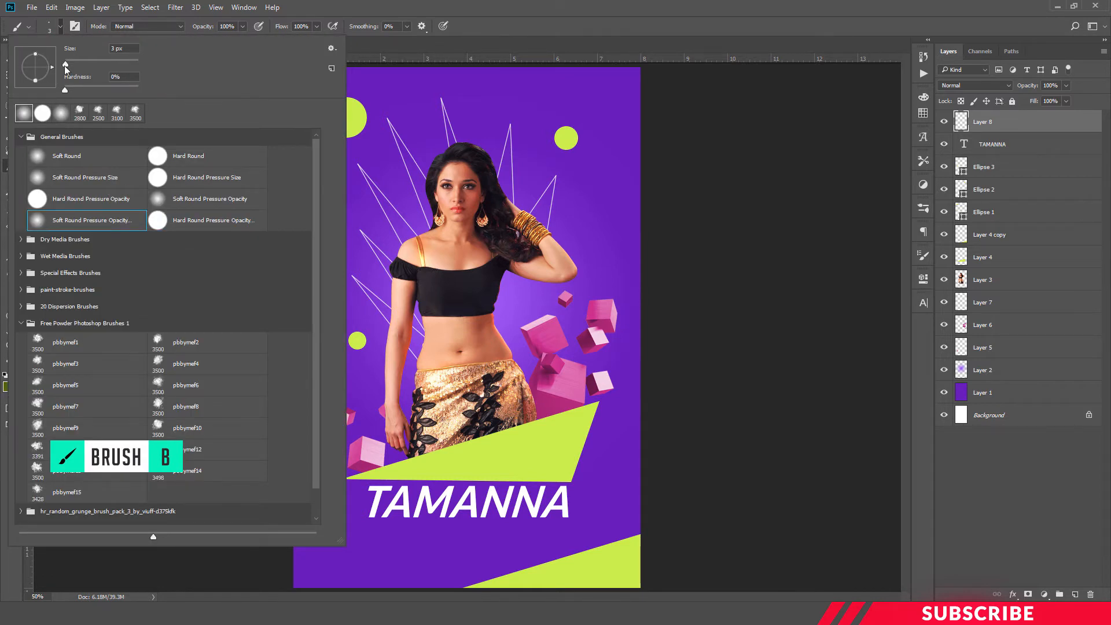
pyautogui.moveTo(64, 65); pyautogui.dragTo(86, 68)
pyautogui.press('Return')
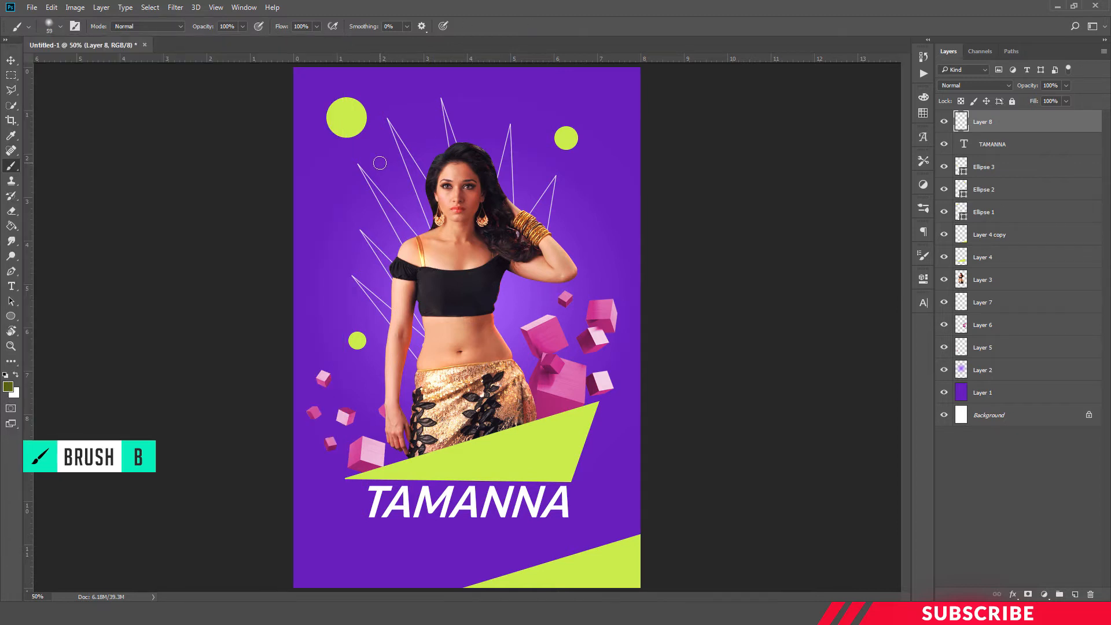
pyautogui.press(']')
pyautogui.press(']')
pyautogui.press(']')
pyautogui.press(']')
pyautogui.press(']')
pyautogui.press(']')
pyautogui.press(']')
pyautogui.press(']')
pyautogui.press(']')
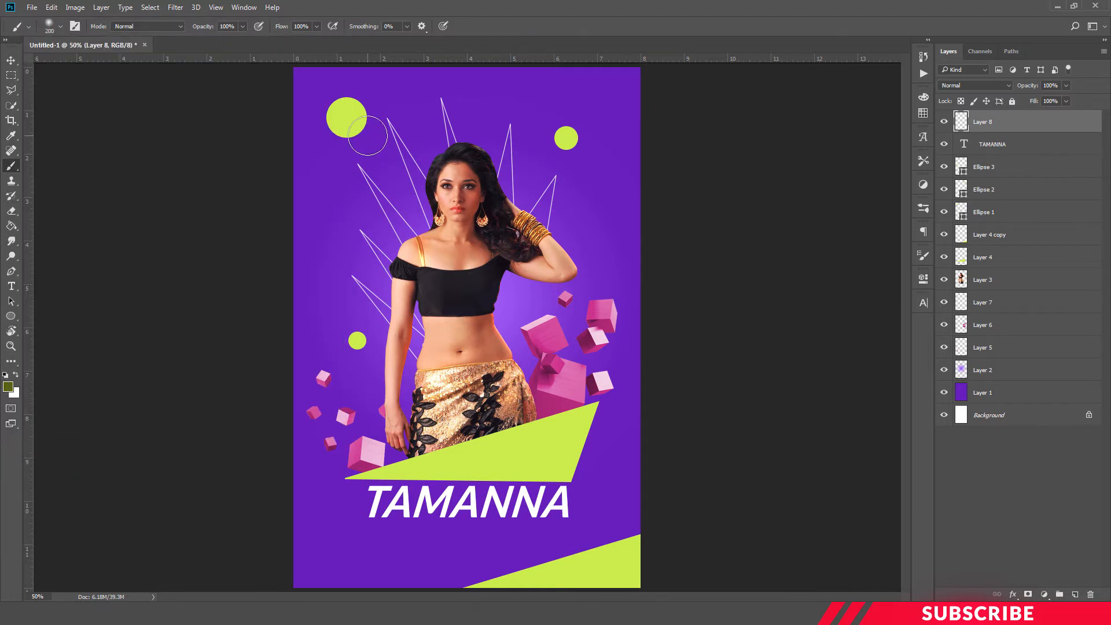
pyautogui.press(']')
# Step: Set the new layer's blend mode to Color Dodge and dab a 200 px glow on the largest circle's lower right
pyautogui.click(982, 85)
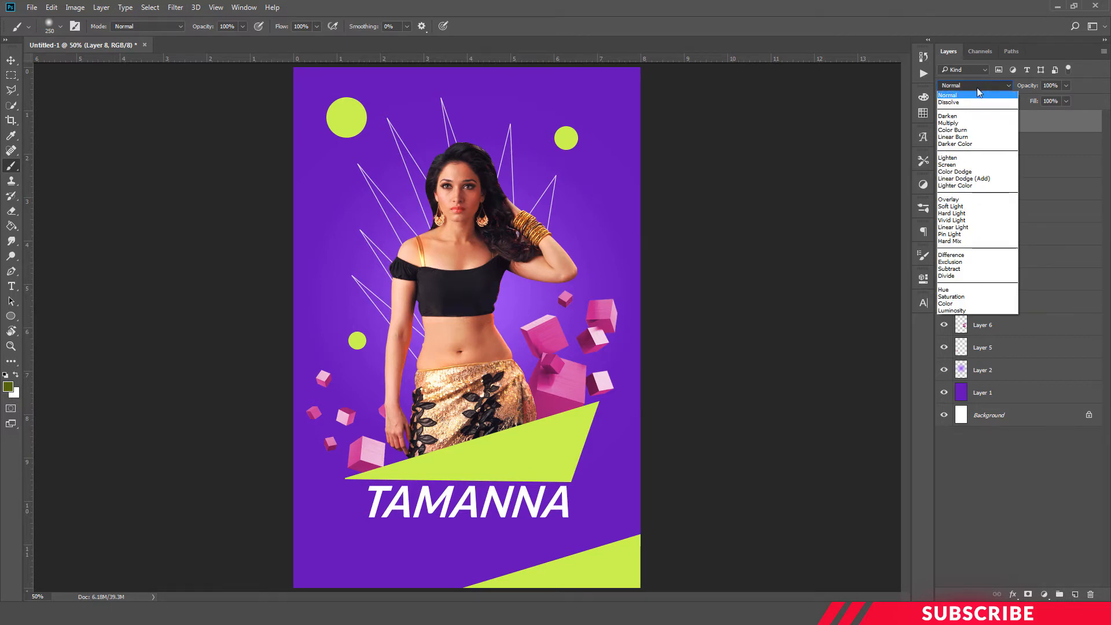
pyautogui.click(955, 171)
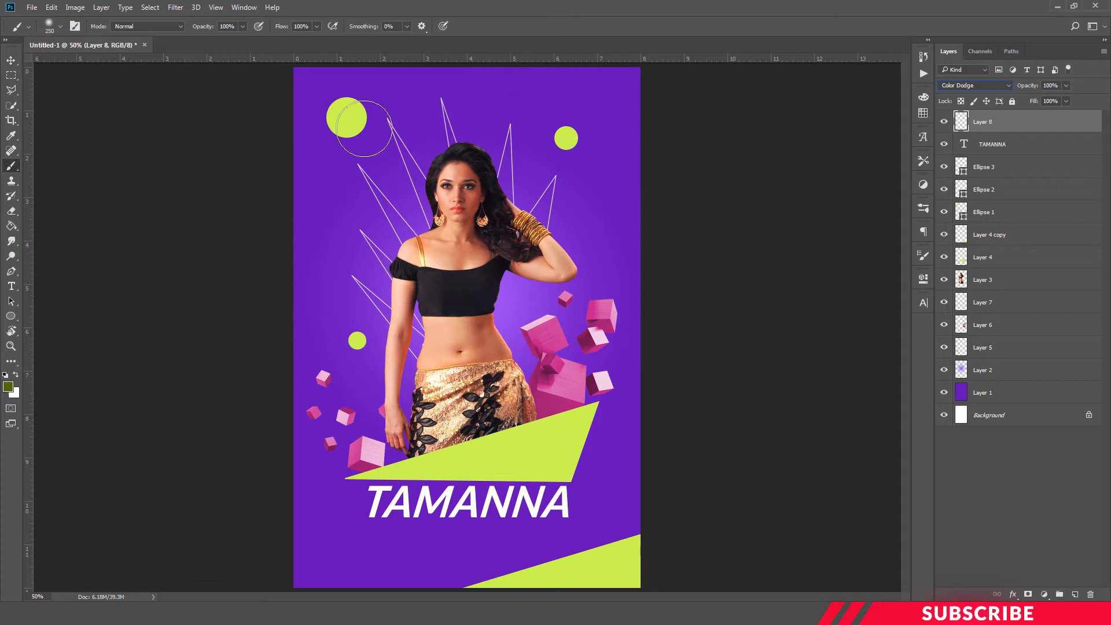
pyautogui.press('[')
pyautogui.press('[')
pyautogui.press(']')
pyautogui.click(356, 125)
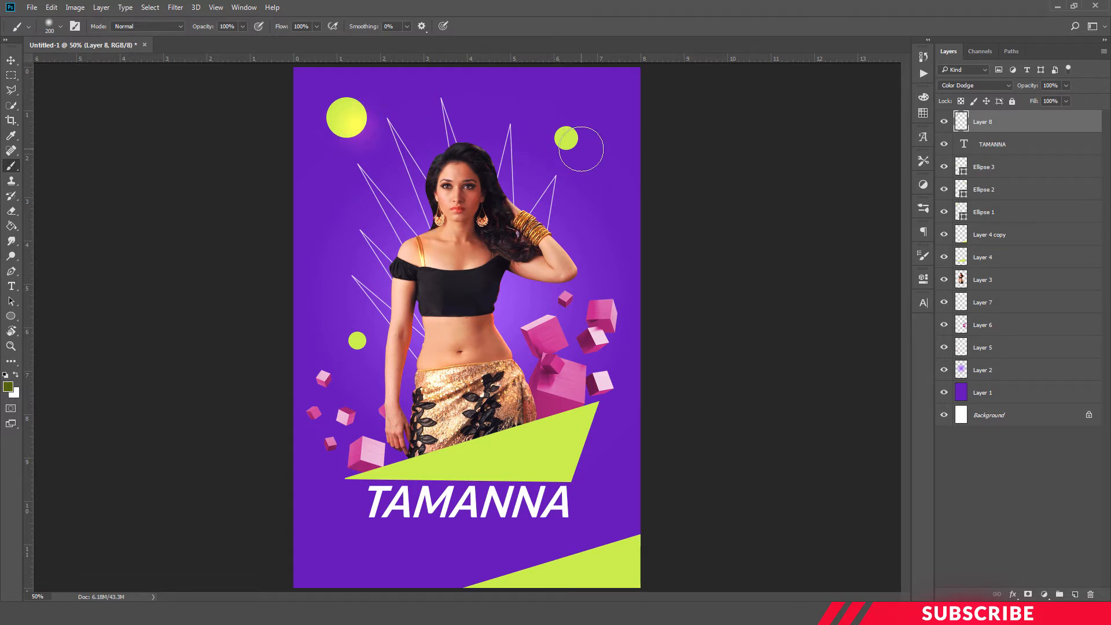
# Step: Reduce the brush to 150 px and dab a glow on the lower right of the circle in the poster's upper right
pyautogui.press('[')
pyautogui.press('[')
pyautogui.click(574, 144)
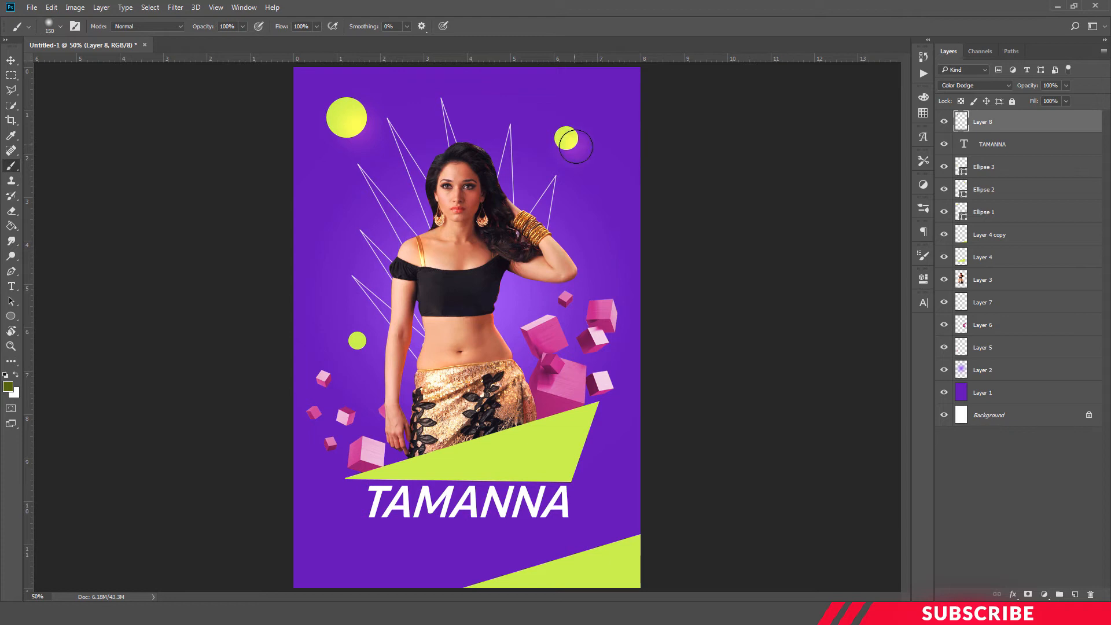
# Step: Enlarge the brush to 500 px and dab a glow on the right end of each of the two lime shapes
pyautogui.press(']')
pyautogui.press(']')
pyautogui.press(']')
pyautogui.press(']')
pyautogui.press(']')
pyautogui.press(']')
pyautogui.click(570, 447)
pyautogui.click(614, 573)
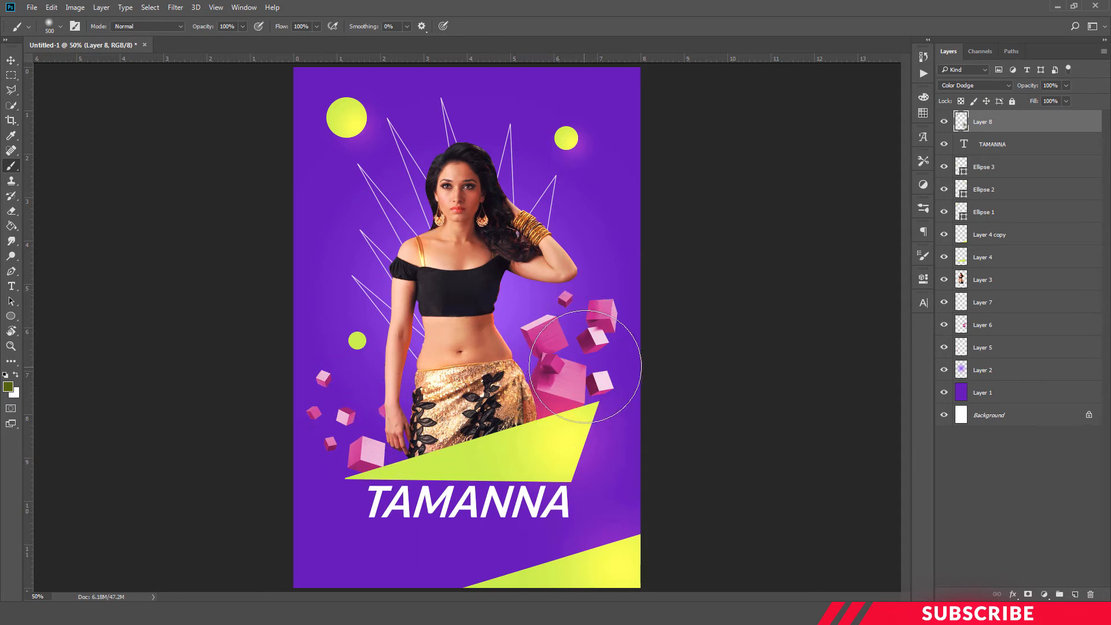
# Step: Set the foreground colour to dark magenta (690941), starting from a pink sampled from the cubes, and return to the Brush tool
pyautogui.click(8, 386)
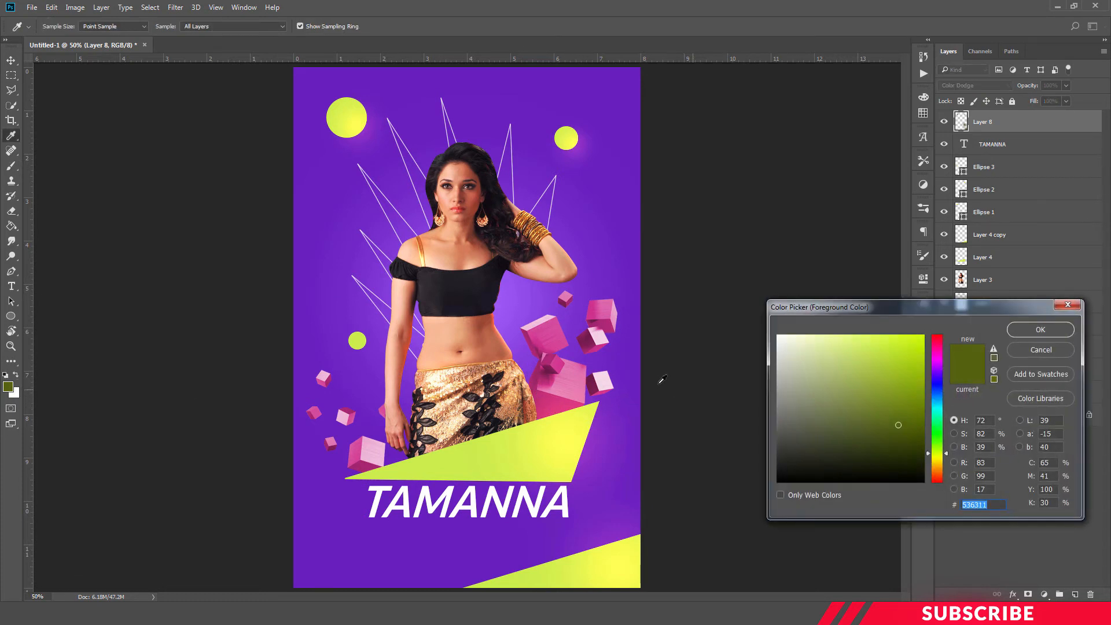
pyautogui.click(567, 335)
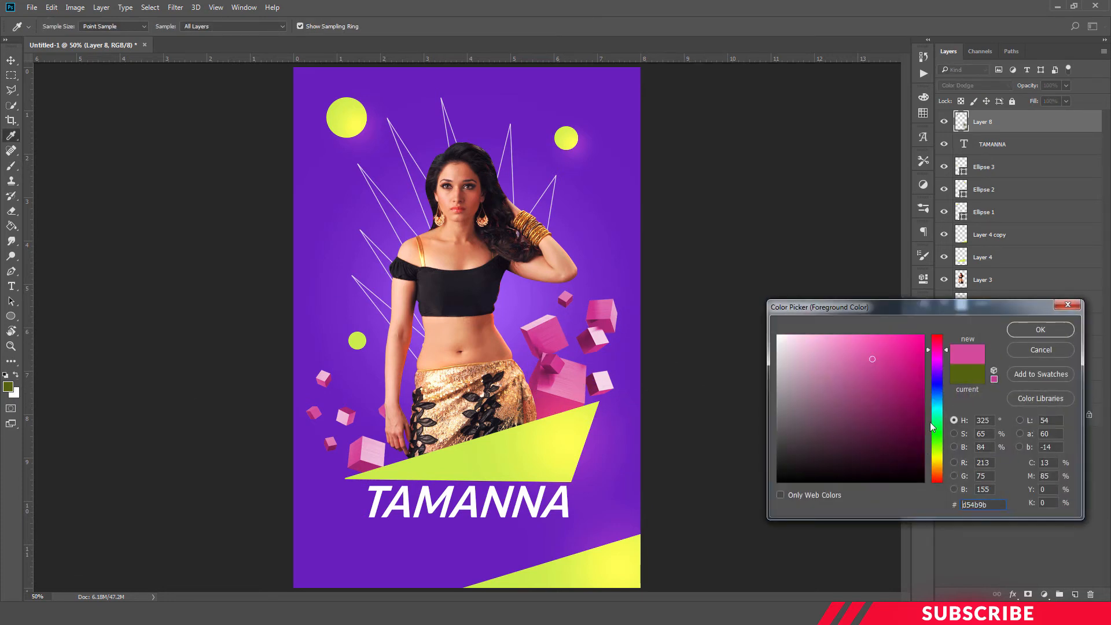
pyautogui.moveTo(896, 398); pyautogui.dragTo(912, 421)
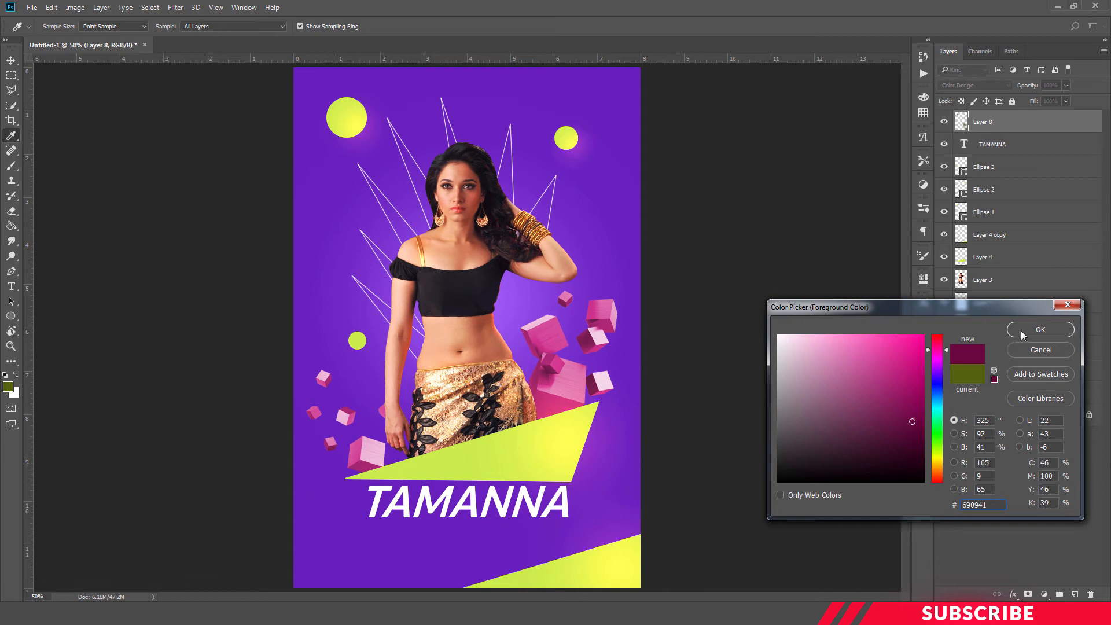
pyautogui.click(1040, 330)
pyautogui.press('b')
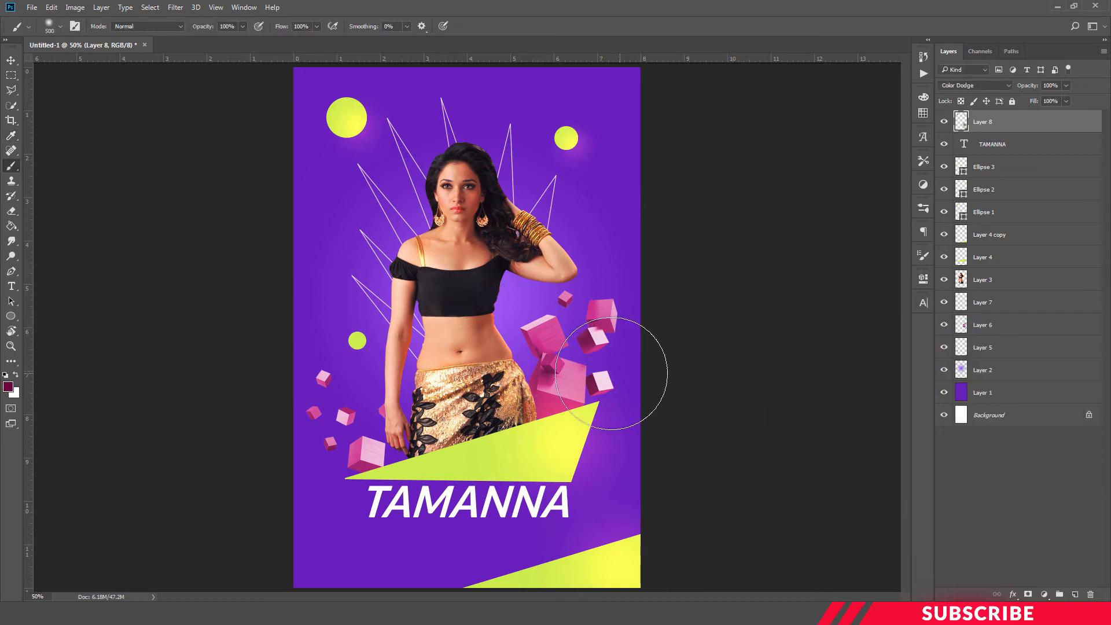
# Step: Dab a 600 px magenta glow on the right-hand cubes and a 500 px one on the left-hand cubes
pyautogui.press(']')
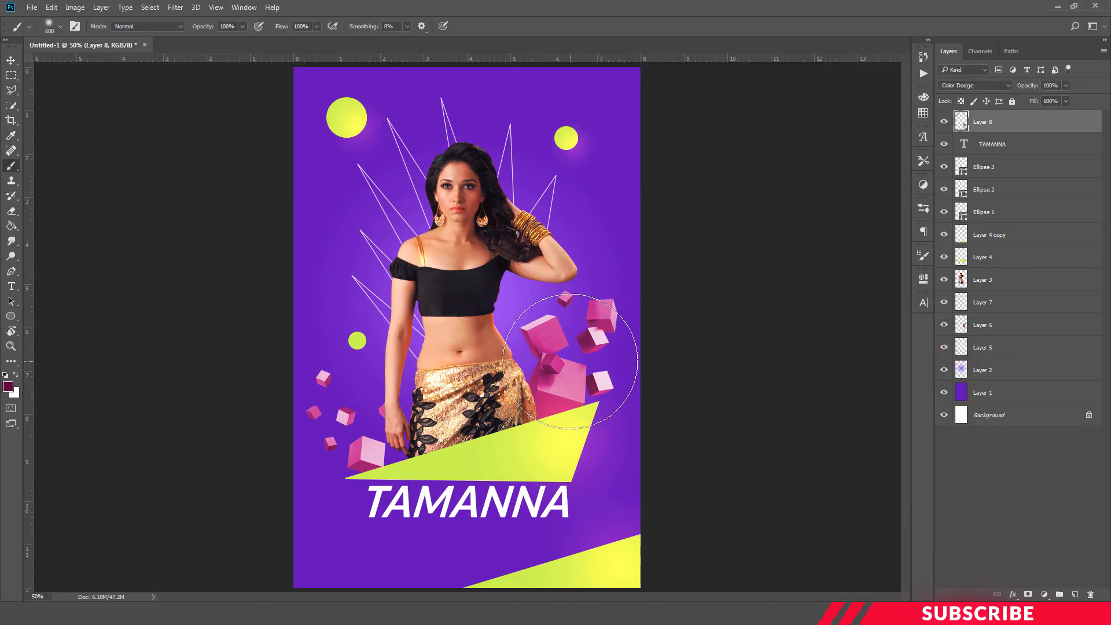
pyautogui.click(571, 362)
pyautogui.press('[')
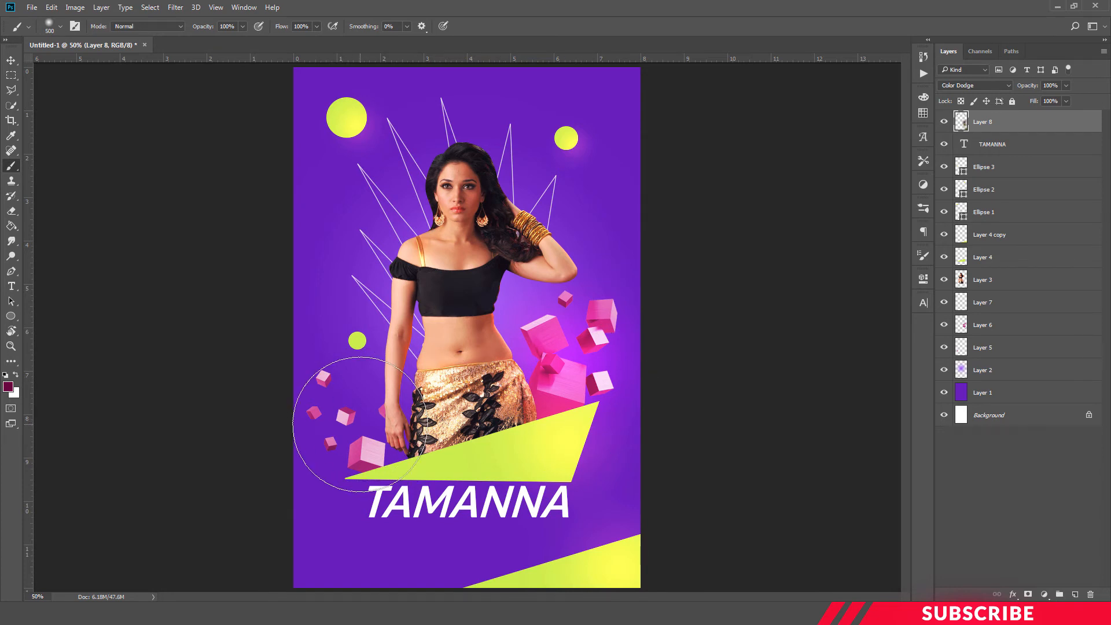
pyautogui.click(359, 424)
pyautogui.press('[')
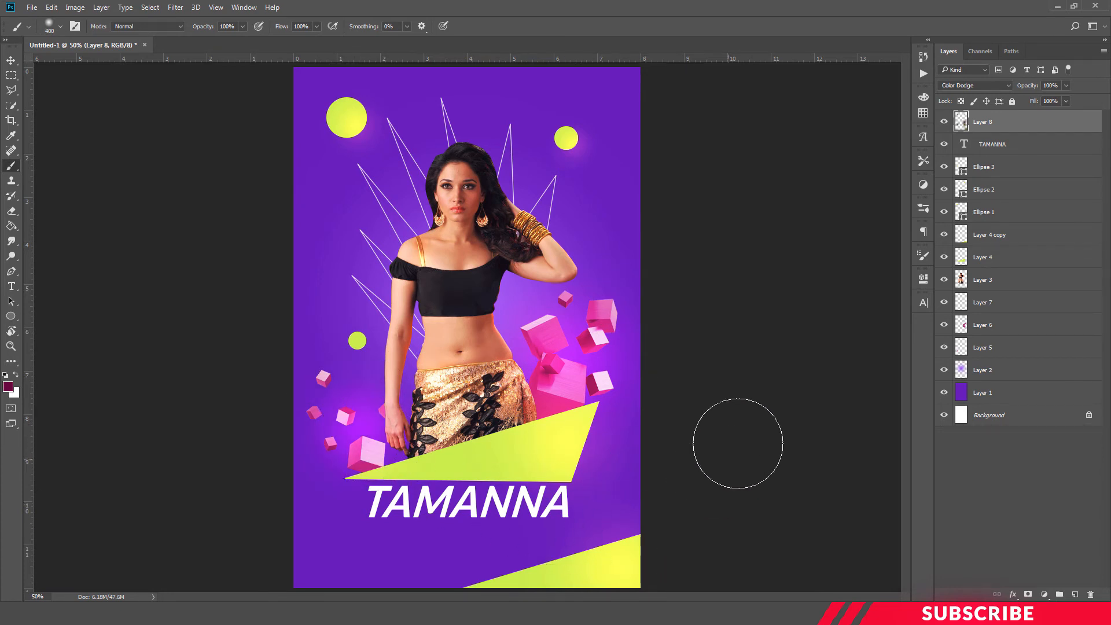
pyautogui.hotkey('ctrl', '-')
pyautogui.hotkey('ctrl', '+')
pyautogui.hotkey('ctrl', '-')
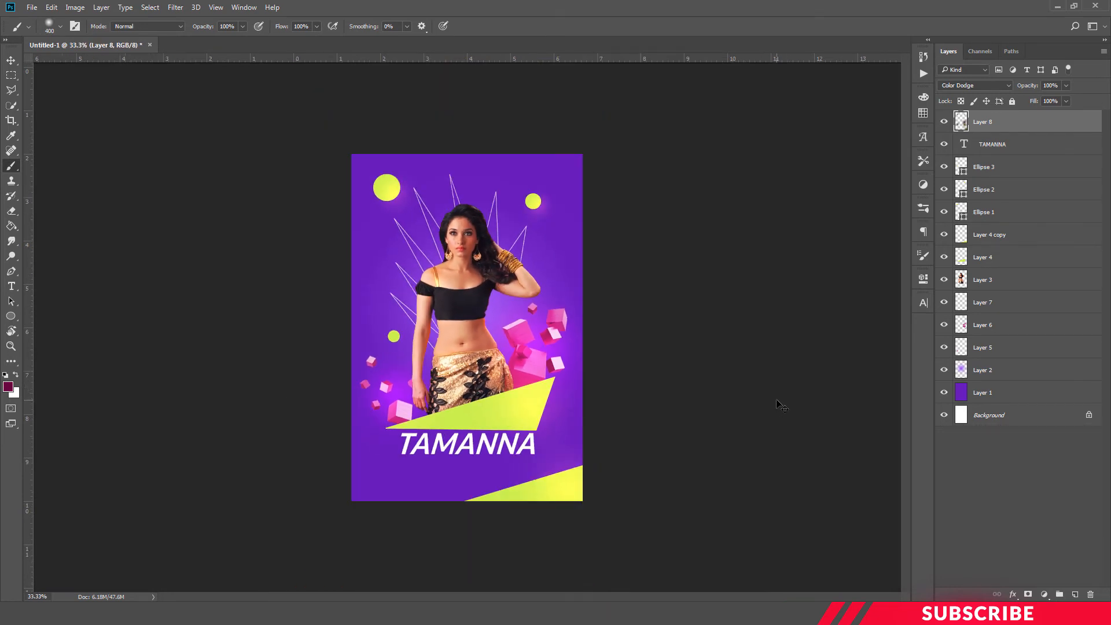